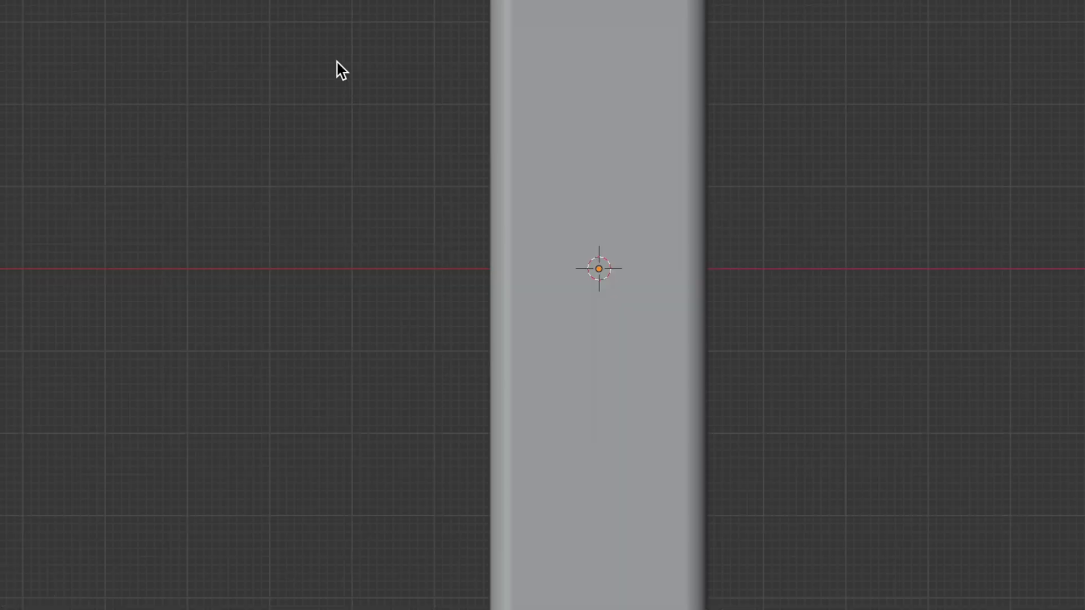
Look at the rounded bar from the front, right and top orthographic views
{"action": "key", "text": "KP_1"}
{"action": "key", "text": "KP_3"}
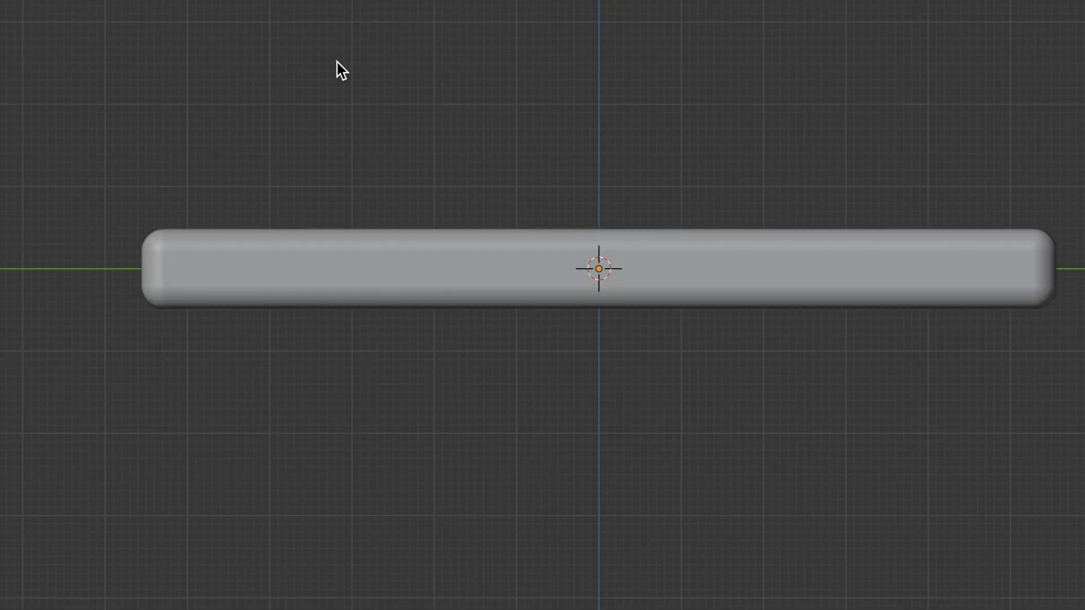
{"action": "key", "text": "KP_7"}
{"action": "middle_click_drag", "start_coordinate": [593, 164], "coordinate": [802, 313]}
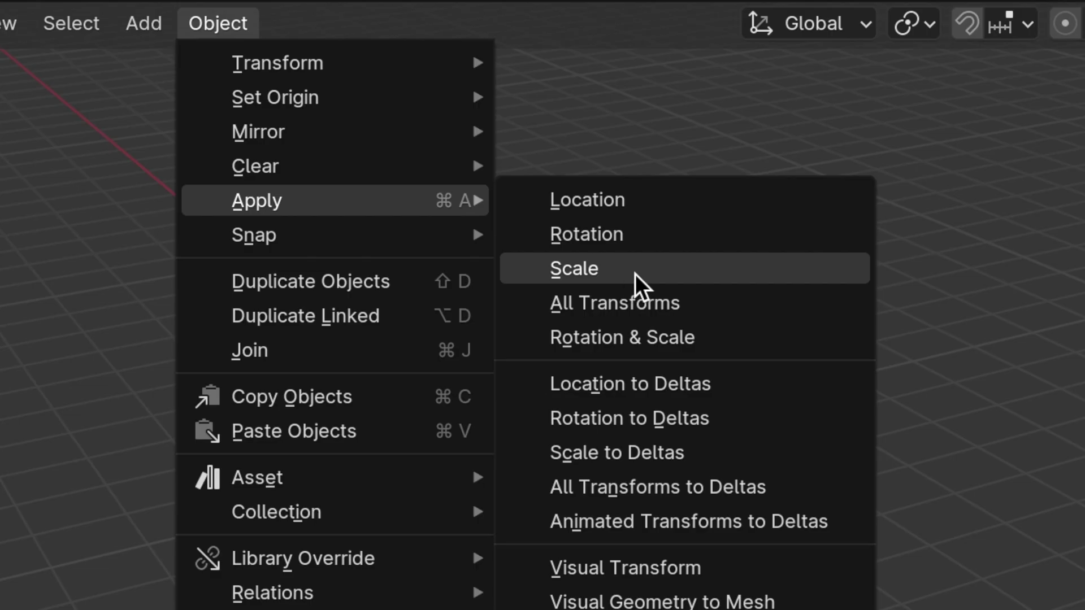
Apply the object's scale
{"action": "left_click", "coordinate": [631, 272]}
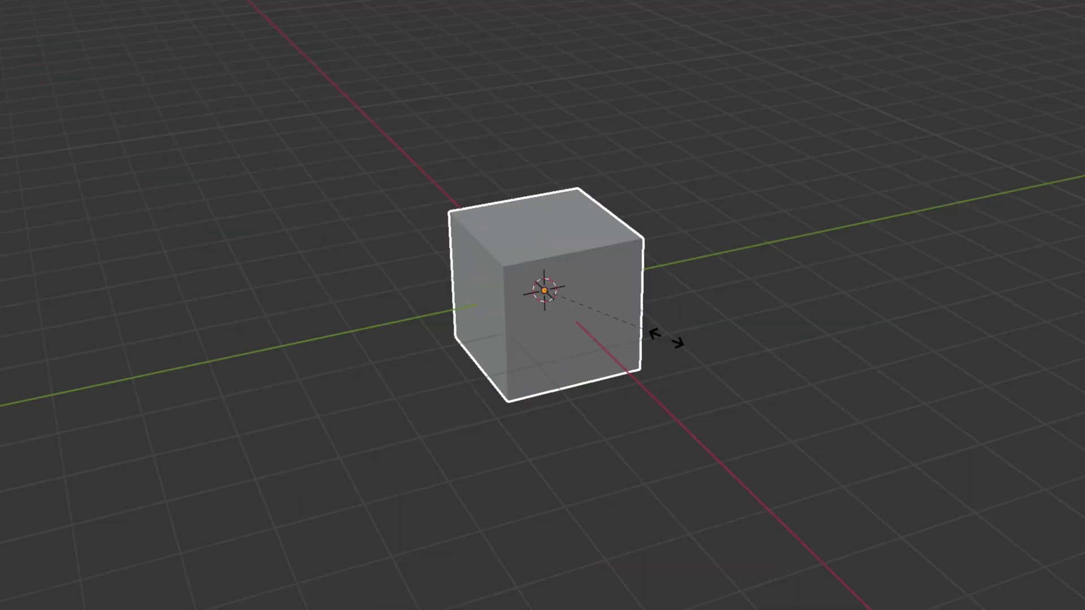
Stretch the cube along the Y axis to a scale of about 5.43
{"action": "key", "text": "y"}
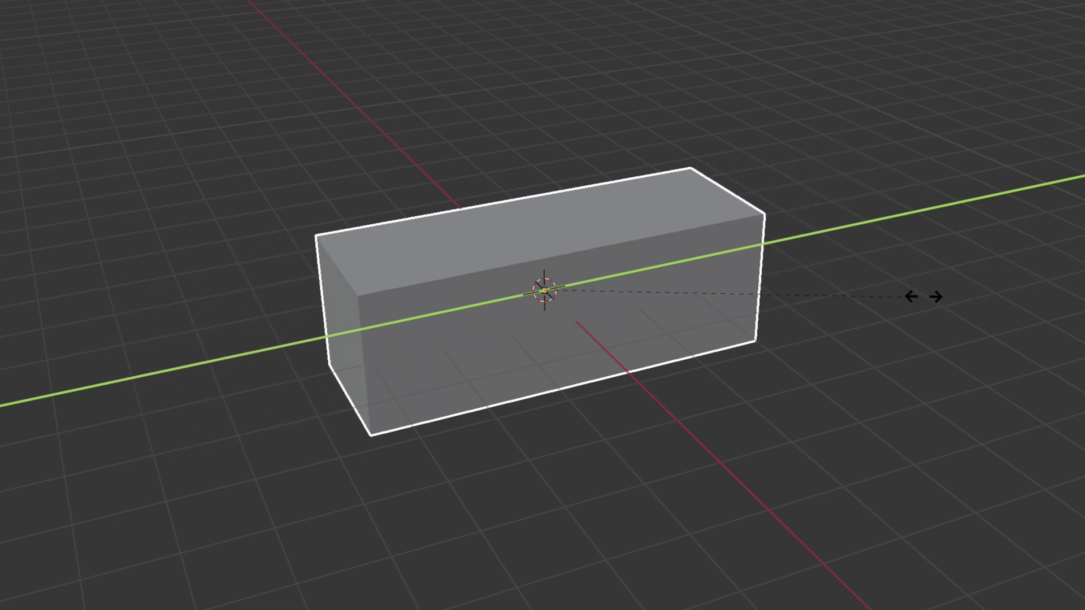
{"action": "left_click", "coordinate": [1081, 271]}
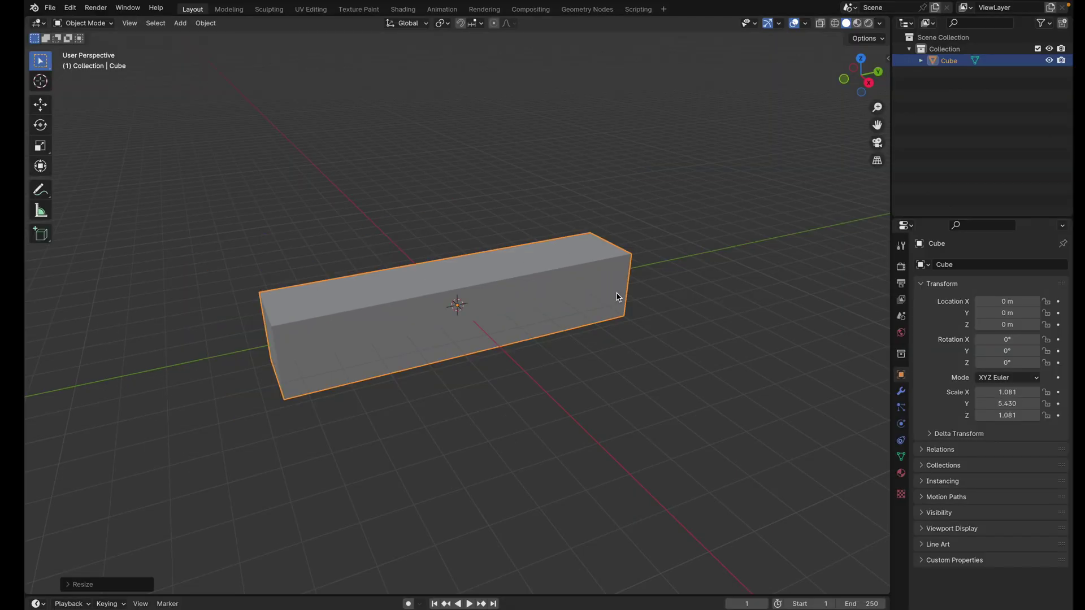
Show the cube's transform values in the viewport and set its X, Y and Z scale to 1
{"action": "key", "text": "n"}
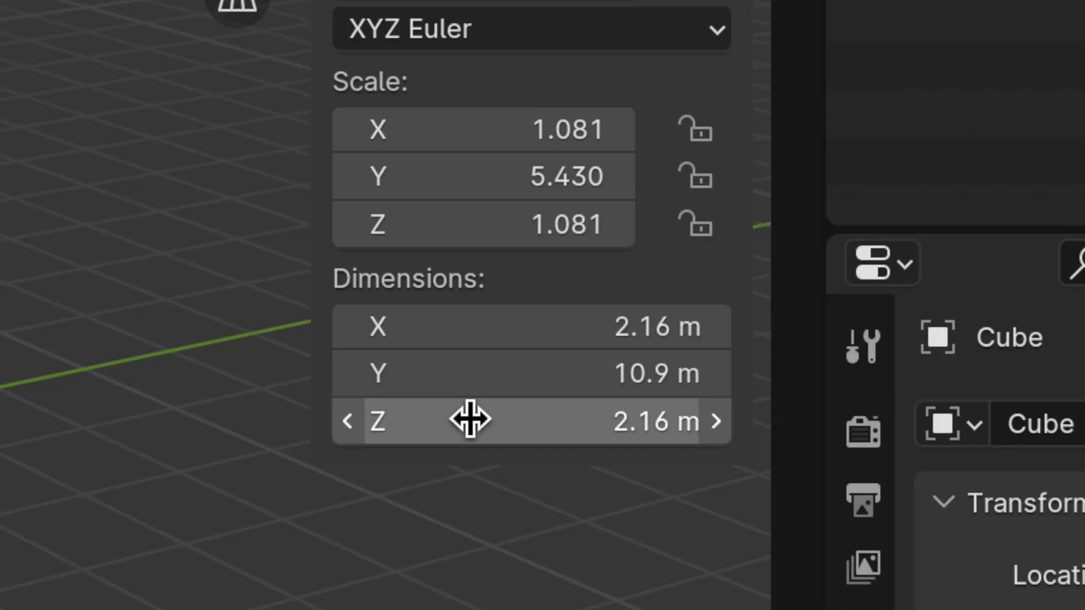
{"action": "double_click", "coordinate": [470, 129]}
{"action": "key", "text": "1"}
{"action": "key", "text": "Return"}
{"action": "double_click", "coordinate": [470, 171]}
{"action": "key", "text": "1"}
{"action": "key", "text": "Return"}
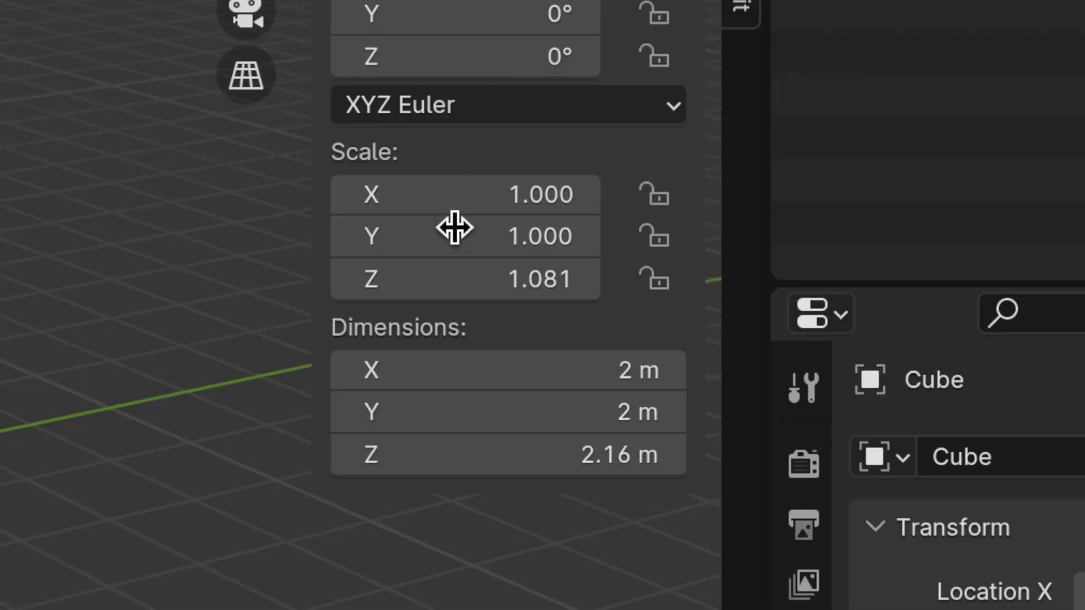
{"action": "double_click", "coordinate": [467, 221]}
{"action": "type", "text": "1"}
{"action": "key", "text": "Return"}
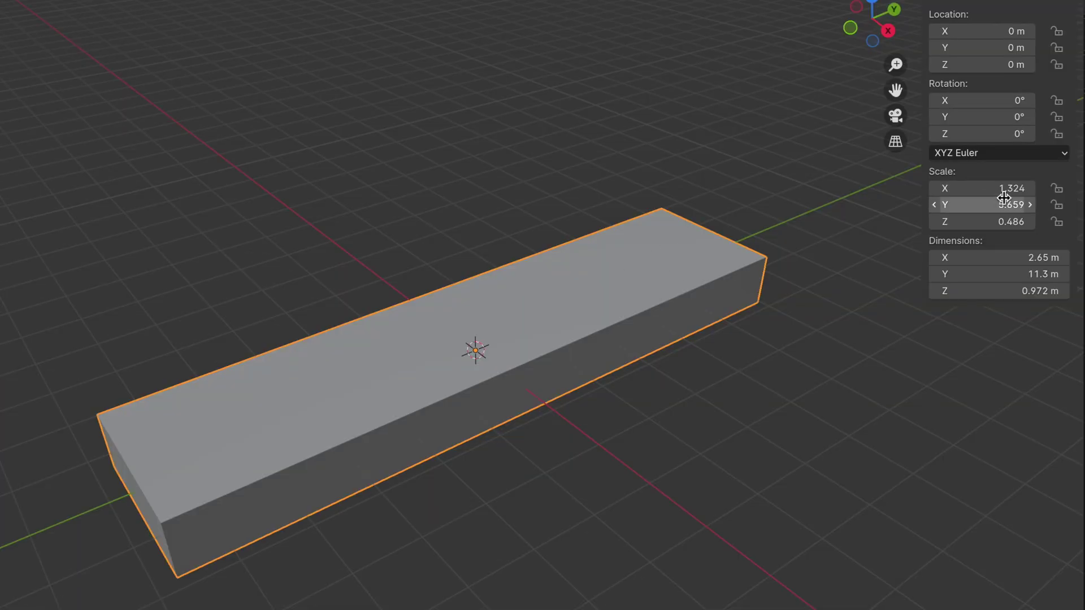
Set the flattened box's Y scale to about 5.559
{"action": "mouse_move", "coordinate": [988, 204]}
{"action": "left_mouse_down"}
{"action": "mouse_move", "coordinate": [997, 204]}
{"action": "mouse_move", "coordinate": [983, 204]}
{"action": "left_mouse_up"}
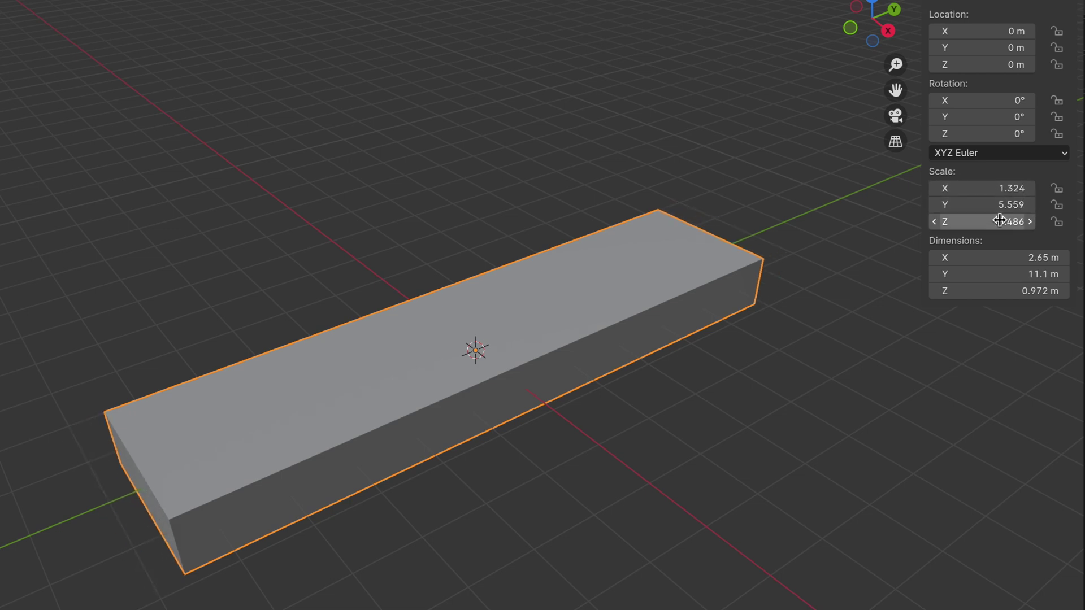
Try a wide, many-segment bevel on all edges of the unapplied-scale box in Edit Mode
{"action": "key", "text": "Tab"}
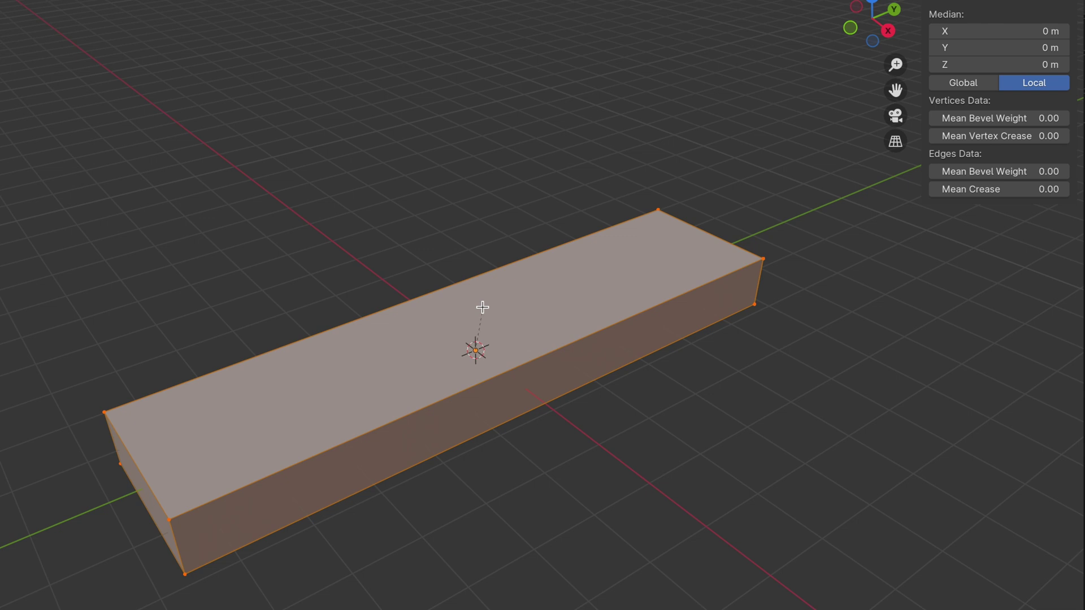
{"action": "key", "text": "ctrl+b"}
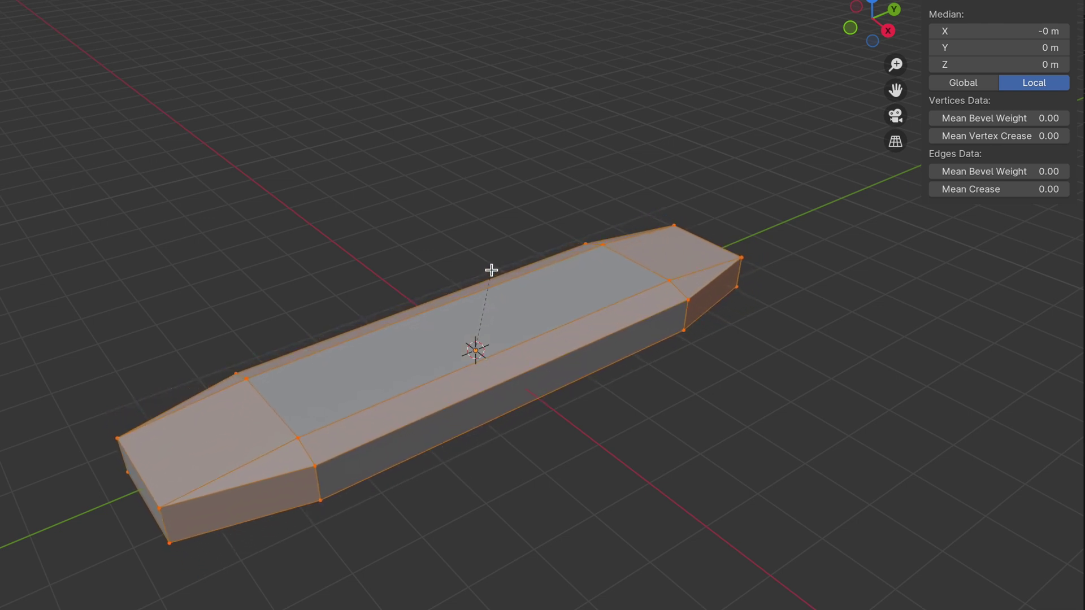
{"action": "scroll", "coordinate": [491, 270], "scroll_direction": "up", "scroll_amount": 20}
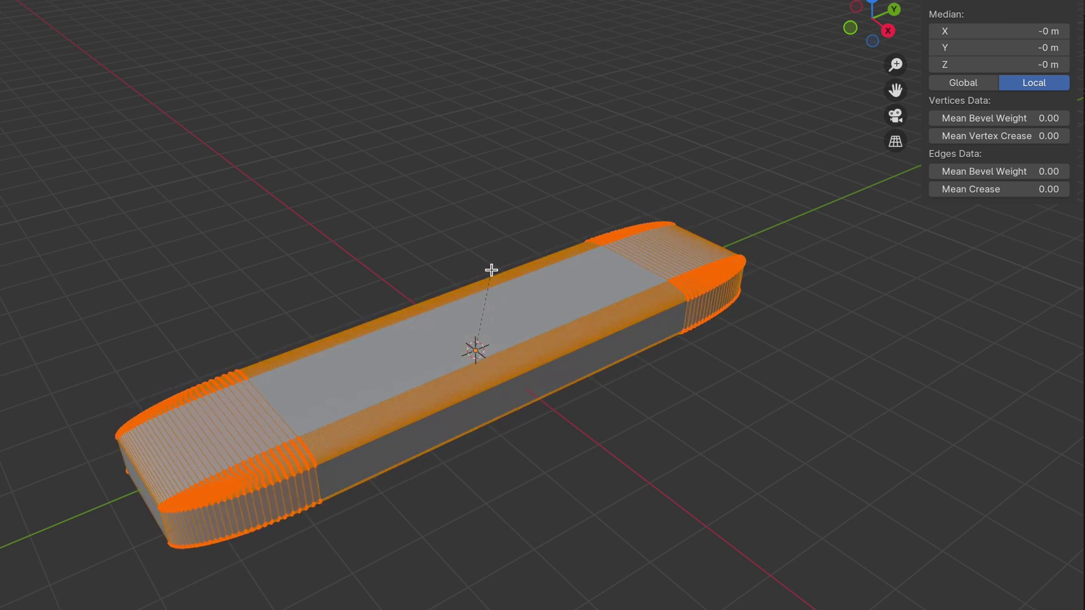
{"action": "left_click", "coordinate": [491, 270]}
{"action": "key", "text": "Tab"}
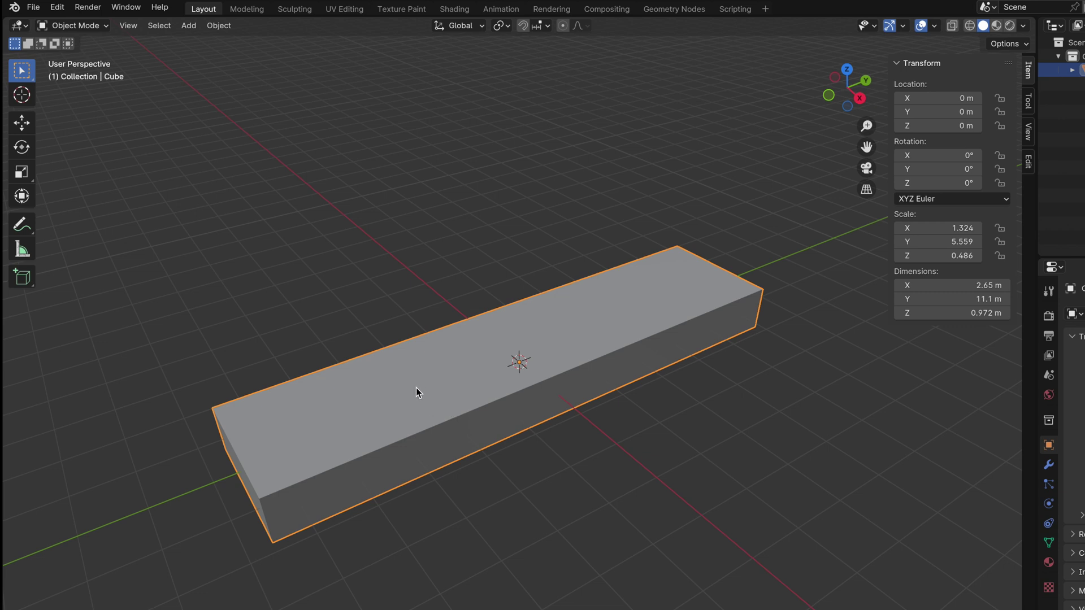
Apply the scale of the long box in Object Mode
{"action": "left_click", "coordinate": [219, 25]}
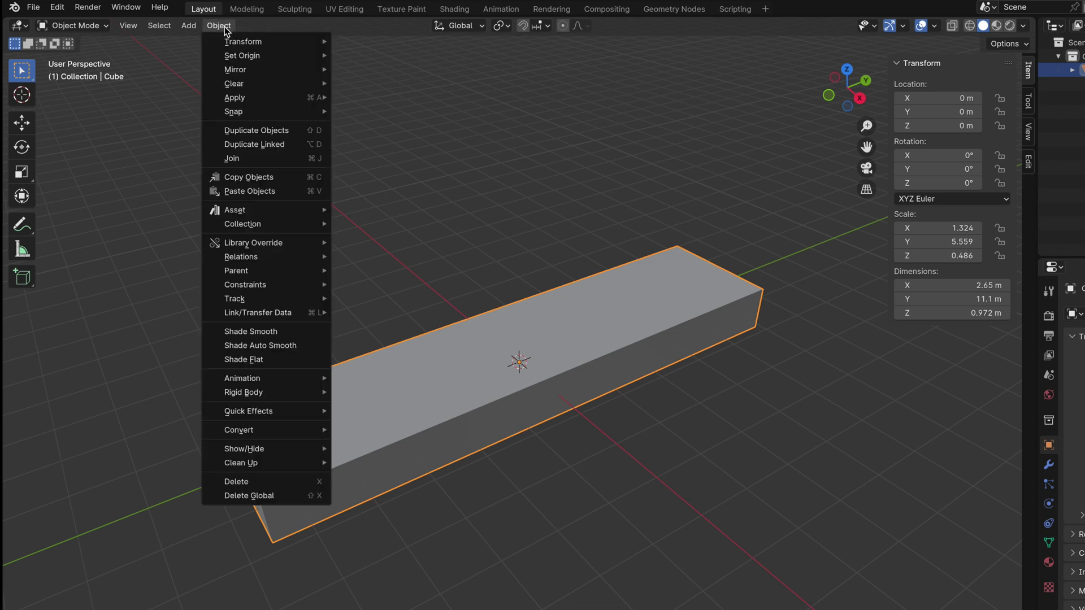
{"action": "mouse_move", "coordinate": [248, 101]}
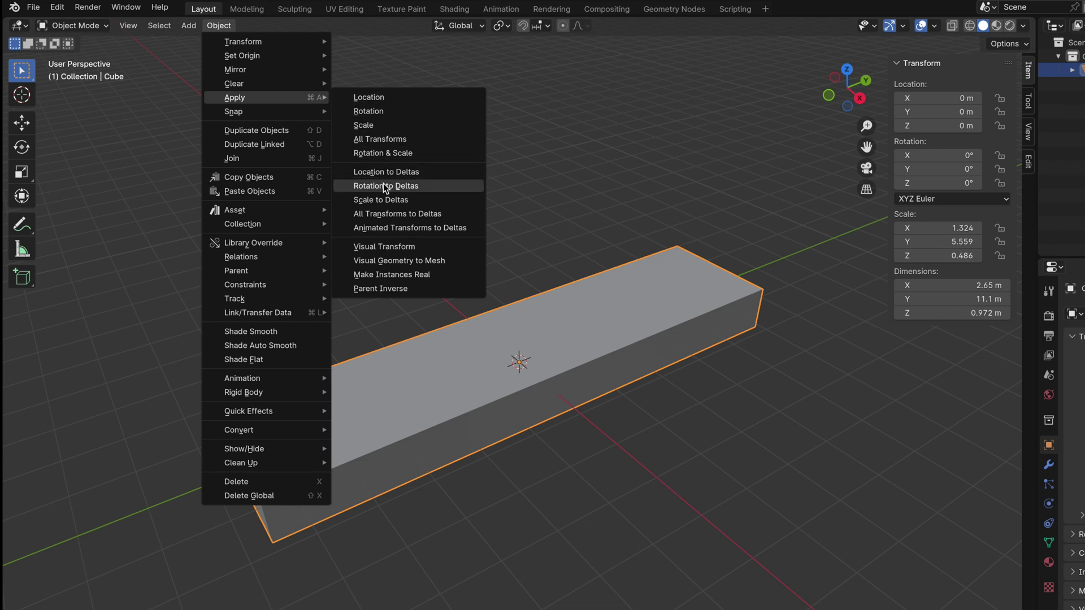
{"action": "left_click", "coordinate": [390, 127]}
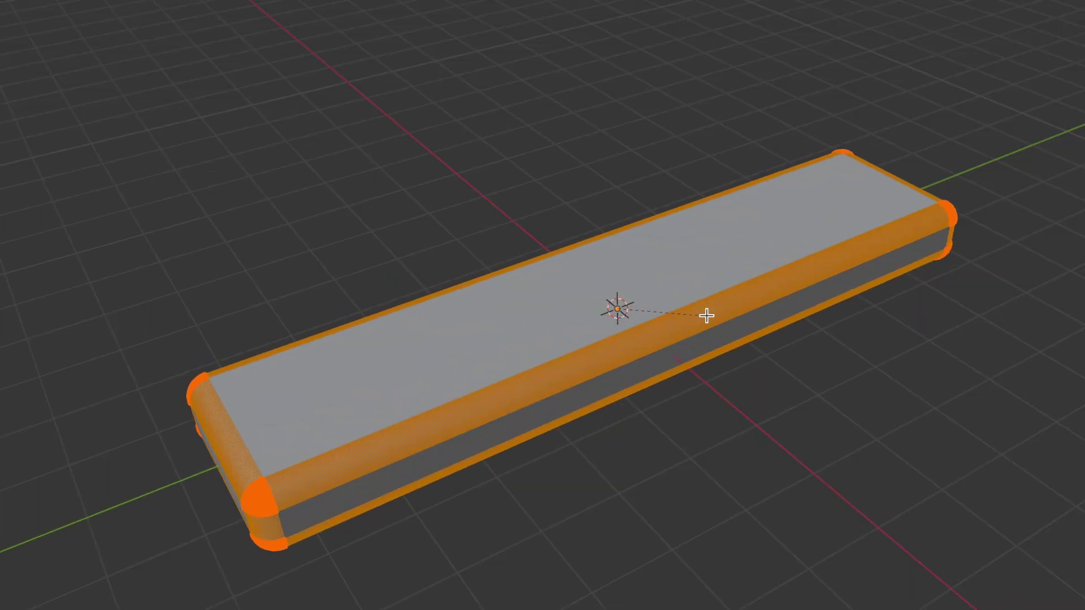
Round all edges of the long box with a many-segment bevel and return to Object Mode
{"action": "left_click", "coordinate": [706, 316]}
{"action": "left_click", "coordinate": [710, 436]}
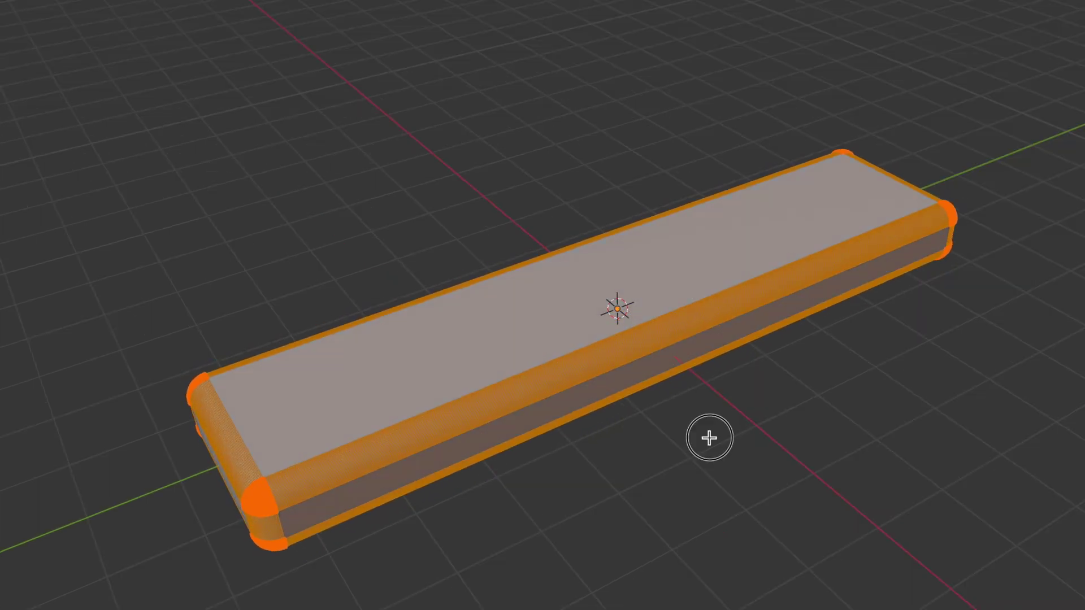
{"action": "mouse_move", "coordinate": [709, 437]}
{"action": "middle_mouse_down"}
{"action": "mouse_move", "coordinate": [752, 395]}
{"action": "mouse_move", "coordinate": [710, 438]}
{"action": "middle_mouse_up"}
{"action": "key", "text": "Tab"}
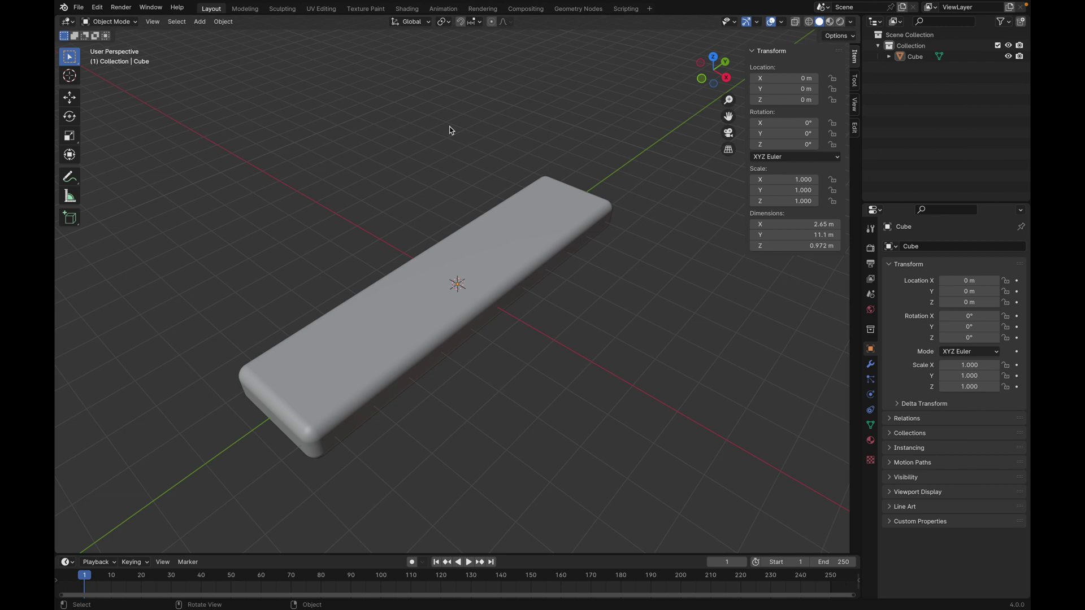
Examine the bevelled bar from the top, front and right orthographic views
{"action": "key", "text": "KP_7"}
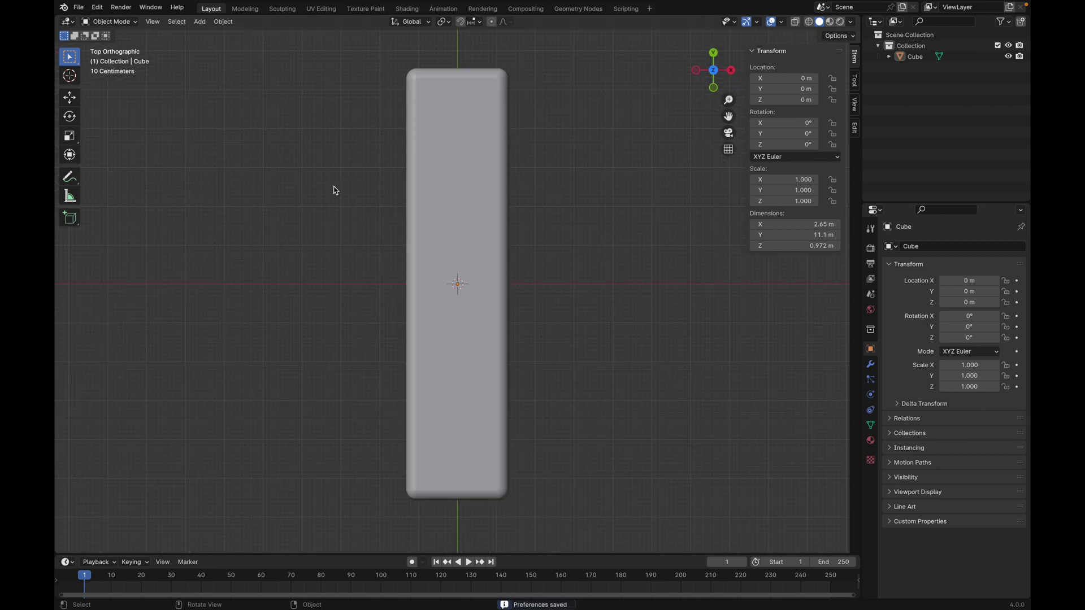
{"action": "key", "text": "KP_1"}
{"action": "key", "text": "KP_3"}
{"action": "key", "text": "KP_7"}
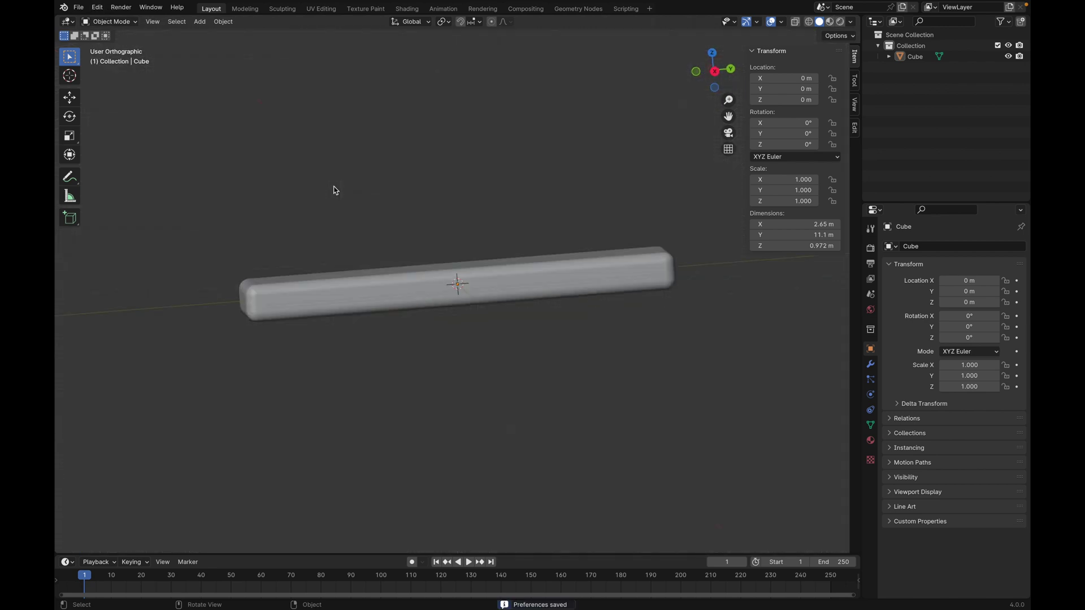
{"action": "key", "text": "KP_7"}
{"action": "middle_click_drag", "start_coordinate": [554, 304], "coordinate": [554, 305]}
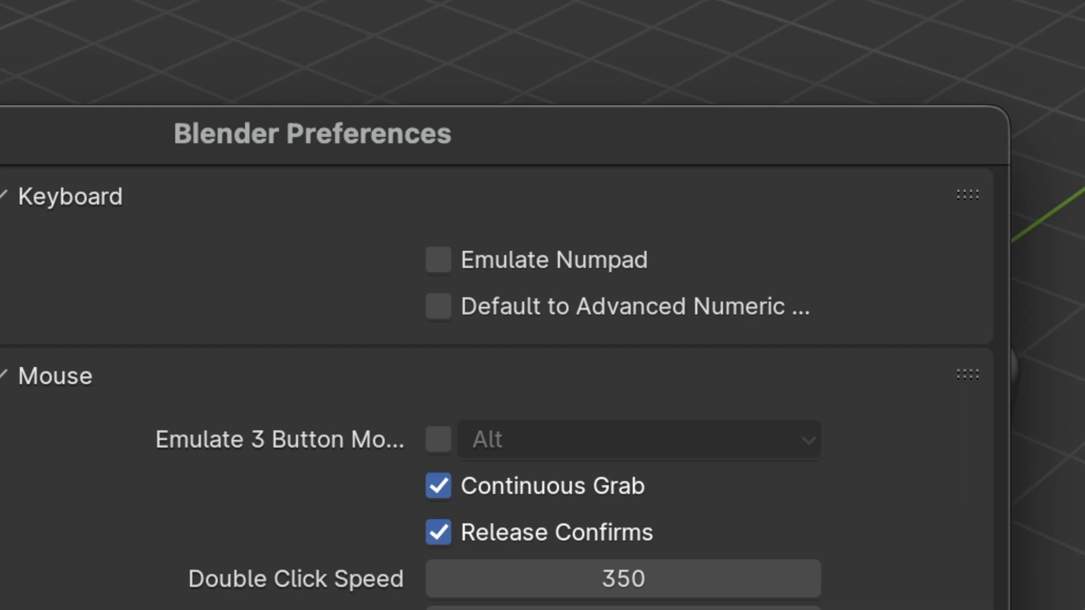
Enable Emulate Numpad in the input preferences and check the bar's right and top views
{"action": "left_click", "coordinate": [438, 260]}
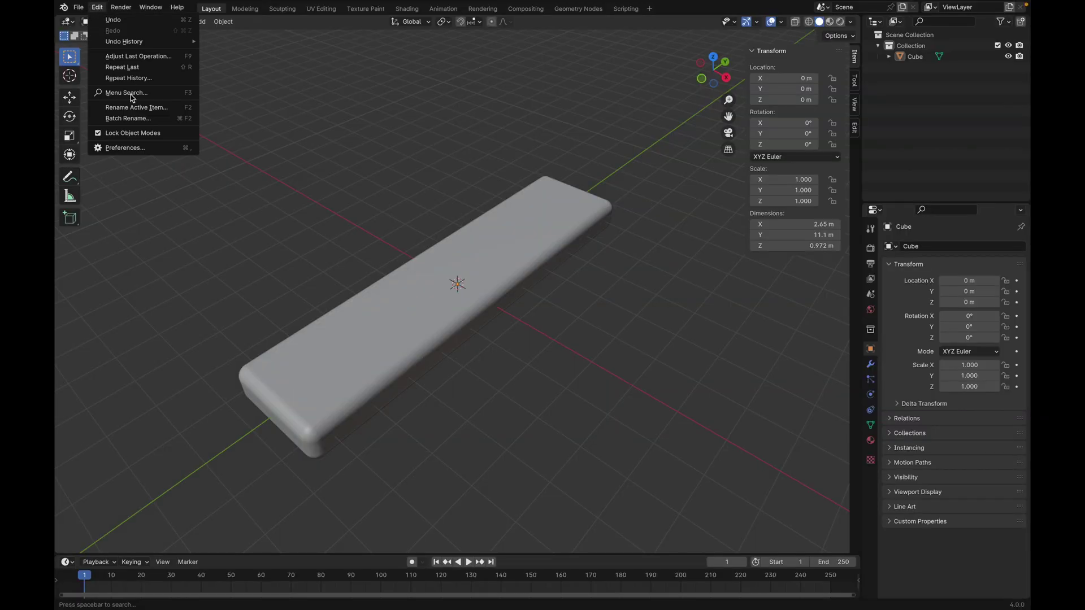
{"action": "left_click", "coordinate": [124, 148]}
{"action": "left_click", "coordinate": [293, 273]}
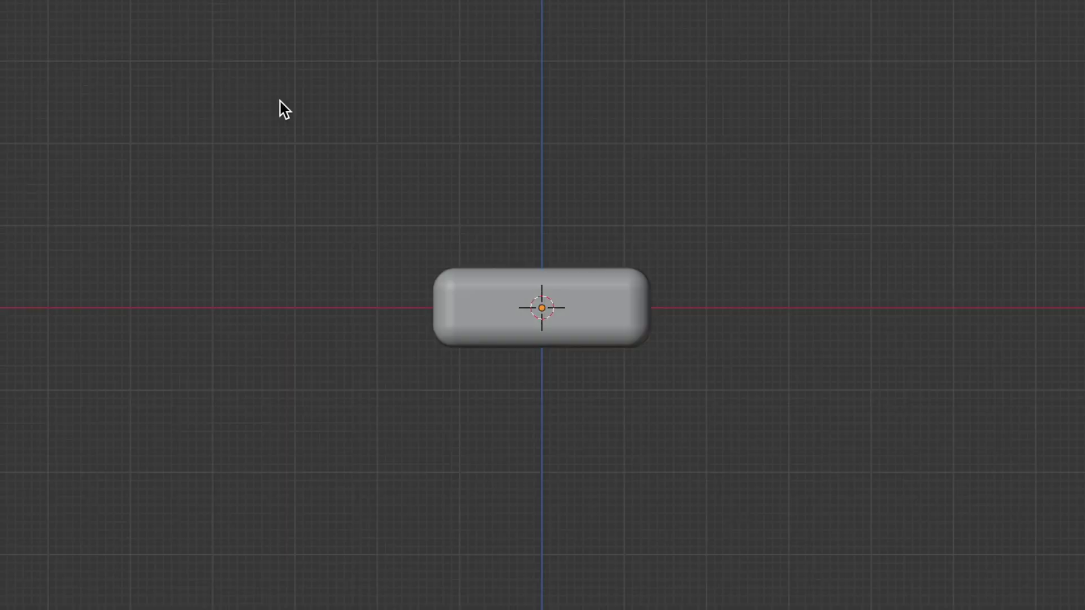
{"action": "key", "text": "3"}
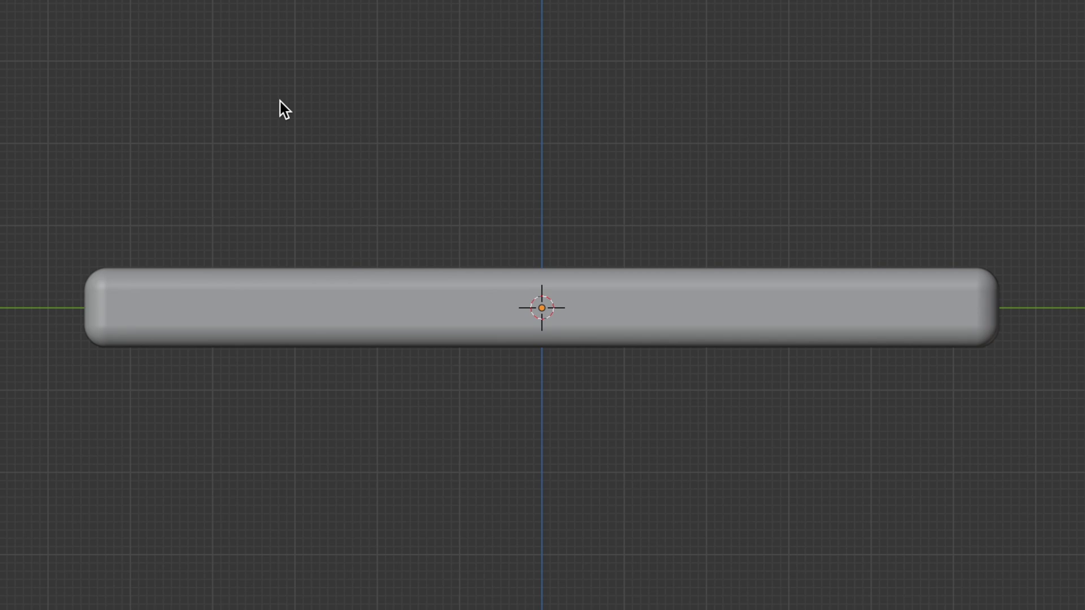
{"action": "key", "text": "7"}
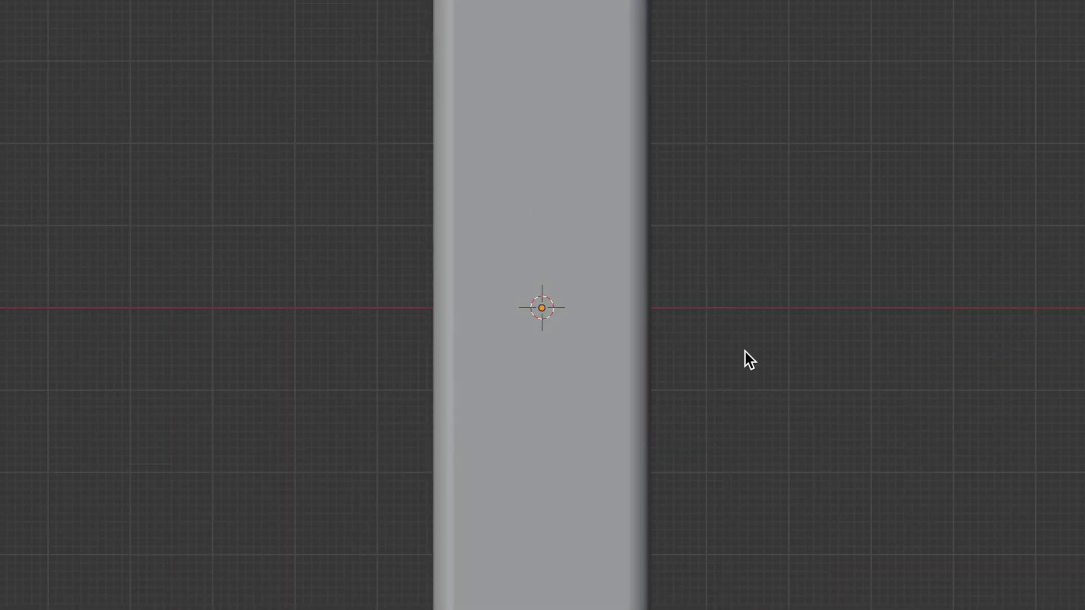
{"action": "middle_click_drag", "start_coordinate": [745, 352], "coordinate": [744, 351]}
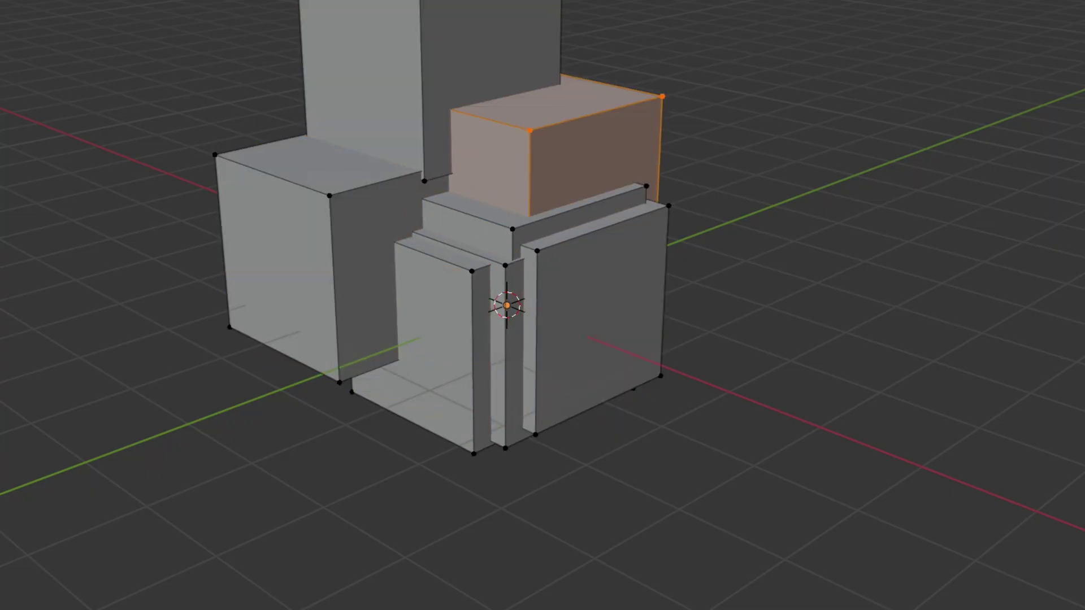
Turn on X-ray and pull box-selected groups of vertices away from the cluster of blocks
{"action": "key", "text": "alt+z"}
{"action": "left_click_drag", "start_coordinate": [375, 175], "coordinate": [516, 242]}
{"action": "key", "text": "g"}
{"action": "left_click", "coordinate": [214, 467]}
{"action": "left_click_drag", "start_coordinate": [240, 39], "coordinate": [607, 184]}
{"action": "key", "text": "g"}
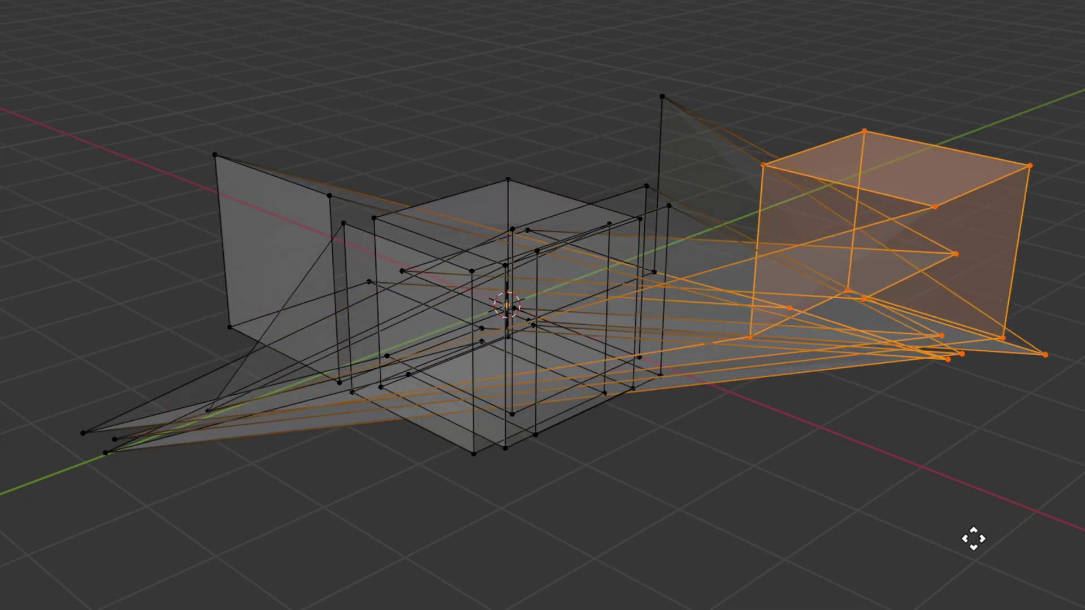
{"action": "left_click", "coordinate": [888, 599]}
{"action": "left_click_drag", "start_coordinate": [558, 293], "coordinate": [401, 525]}
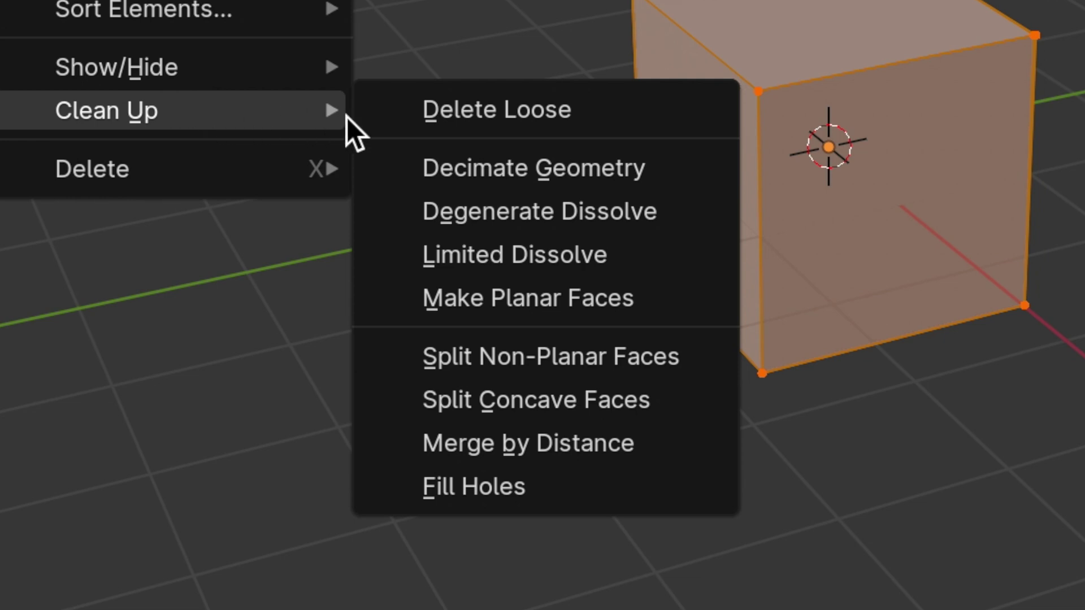
Merge the selected cube's vertices by distance
{"action": "left_click", "coordinate": [514, 440]}
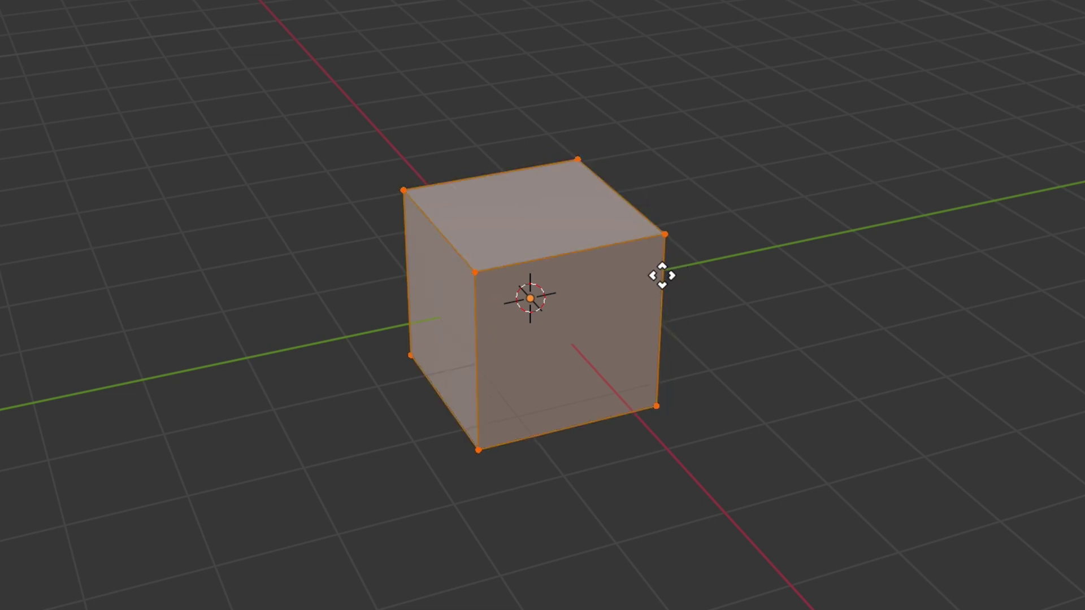
{"action": "left_click", "coordinate": [744, 296]}
{"action": "middle_click_drag", "start_coordinate": [777, 323], "coordinate": [775, 322]}
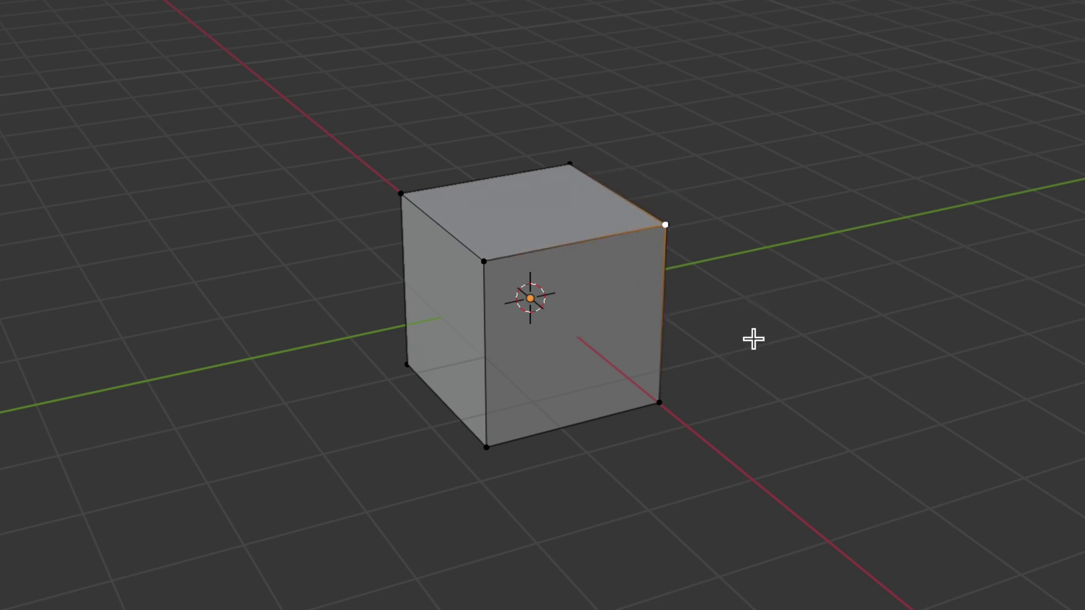
Select the whole cube mesh and merge its vertices by distance with a merge distance of 0.1 m
{"action": "key", "text": "a"}
{"action": "left_click", "coordinate": [292, 31]}
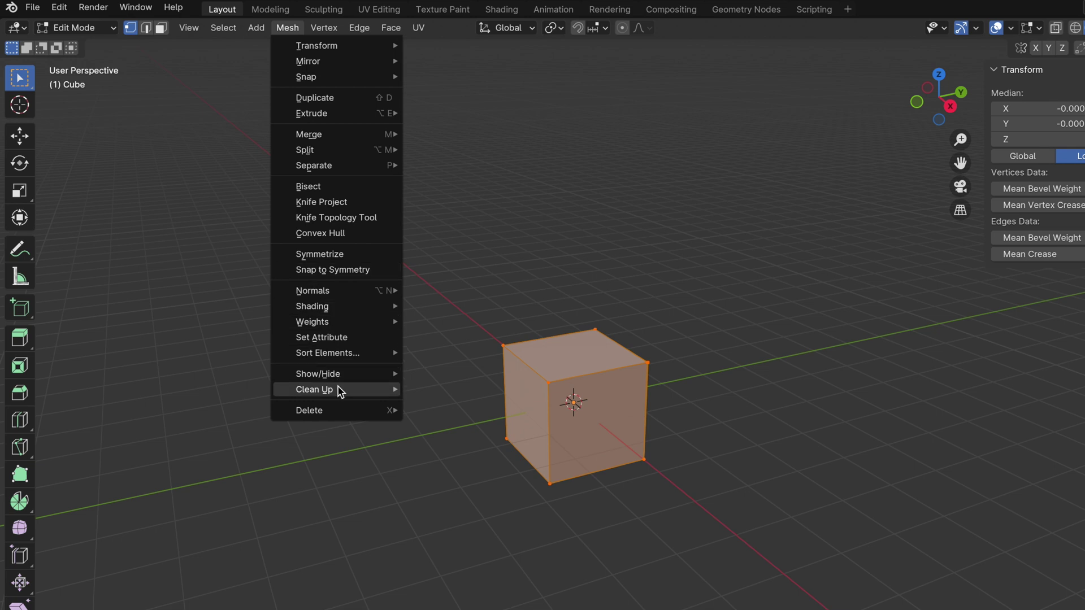
{"action": "mouse_move", "coordinate": [341, 392]}
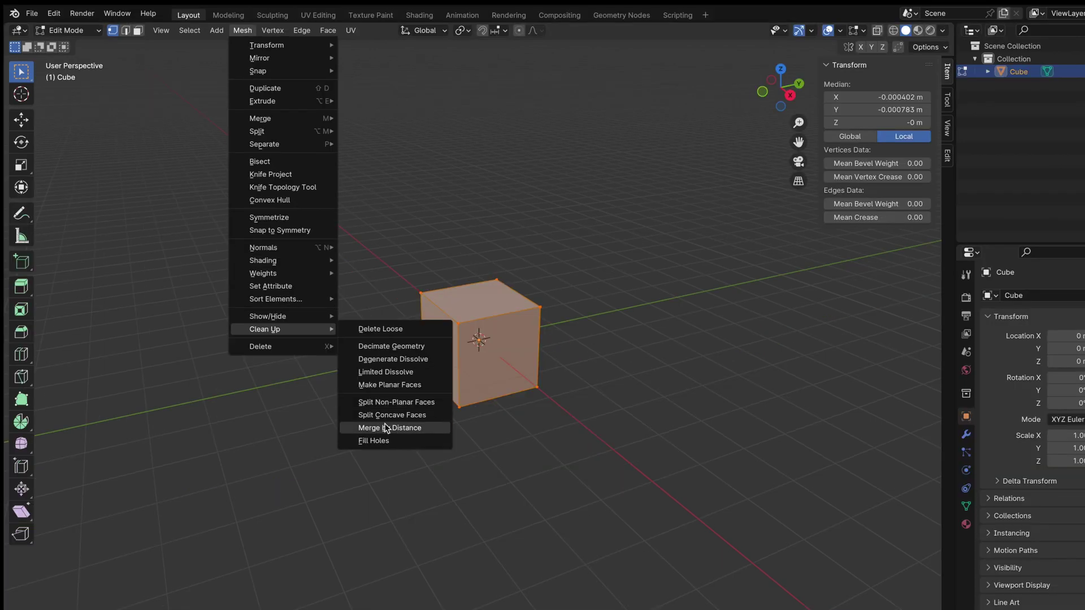
{"action": "left_click", "coordinate": [459, 505]}
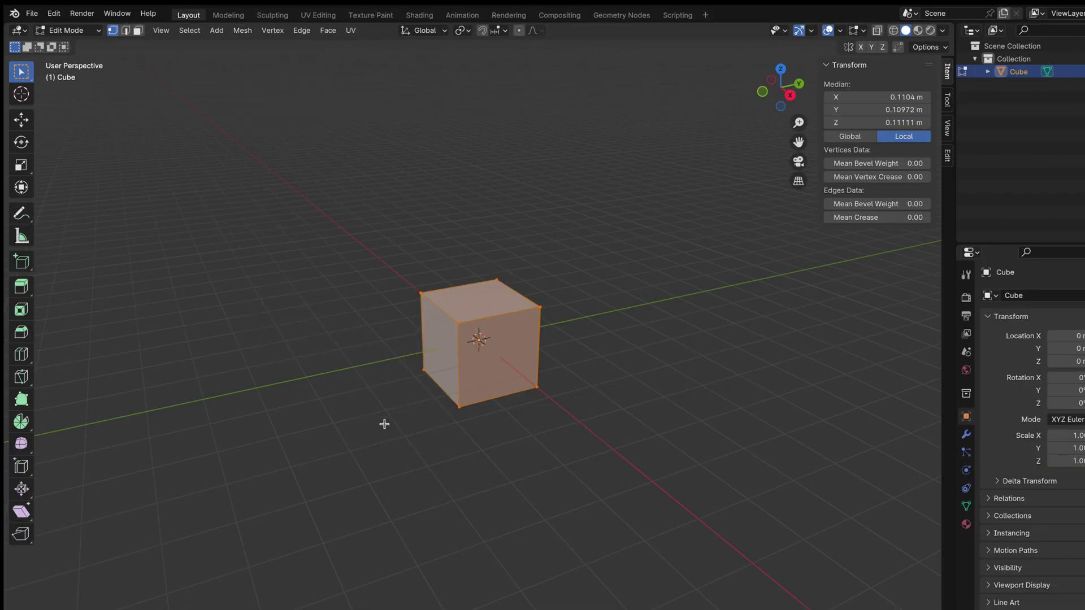
{"action": "left_click", "coordinate": [55, 543]}
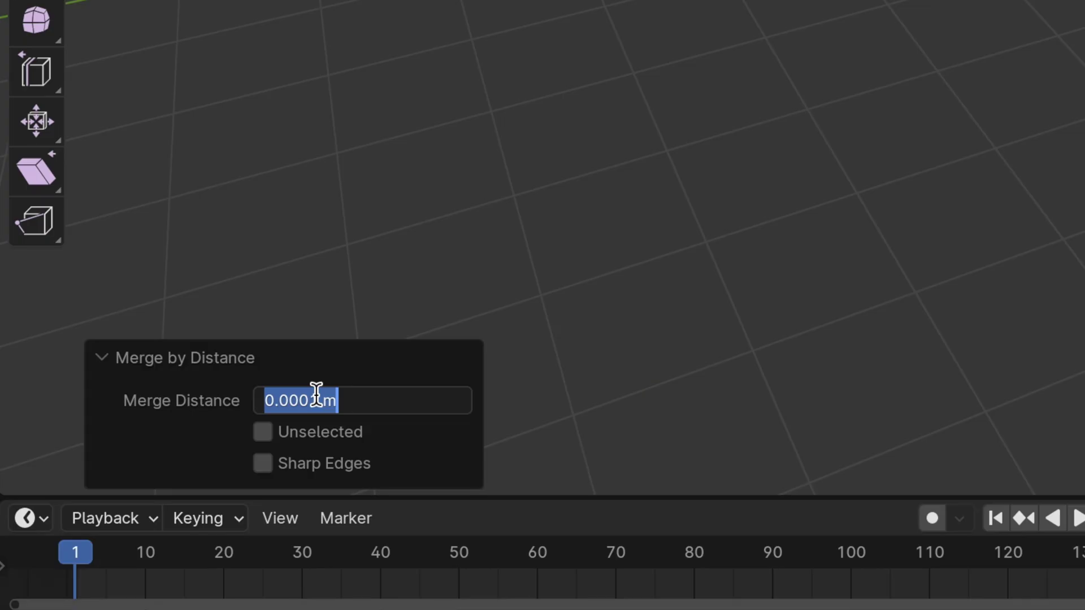
{"action": "type", "text": ".1"}
{"action": "key", "text": "Return"}
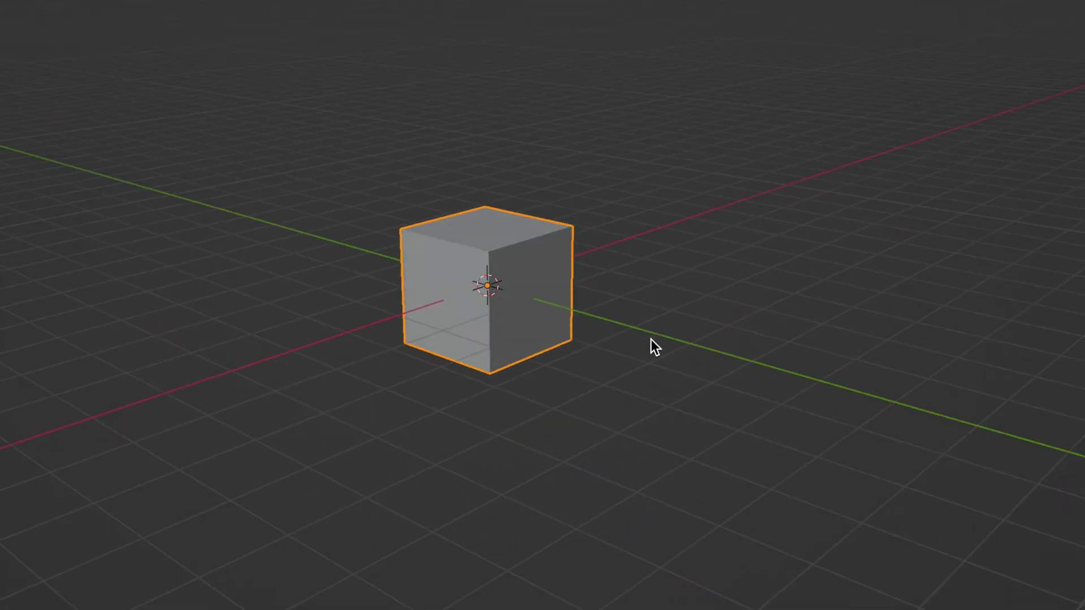
Add a second cube and a monkey mesh at separate 3D cursor positions away from the original cube
{"action": "scroll", "coordinate": [33, 279], "scroll_direction": "left", "scroll_amount": 5, "text": "shift"}
{"action": "key", "text": "shift+a"}
{"action": "mouse_move", "coordinate": [32, 279]}
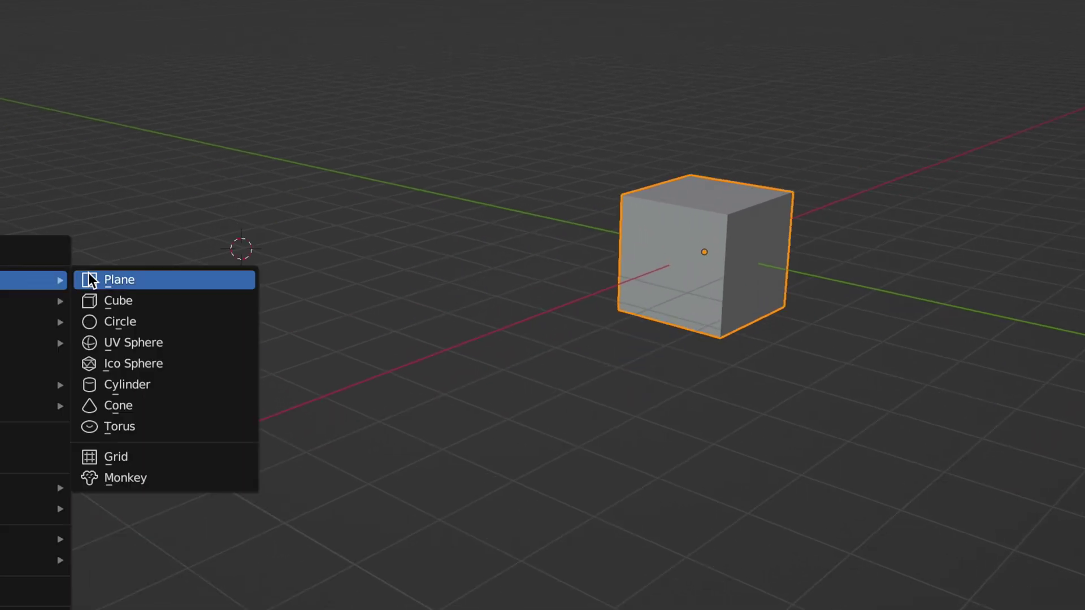
{"action": "left_click", "coordinate": [113, 300]}
{"action": "key", "text": "shift+a"}
{"action": "mouse_move", "coordinate": [544, 172]}
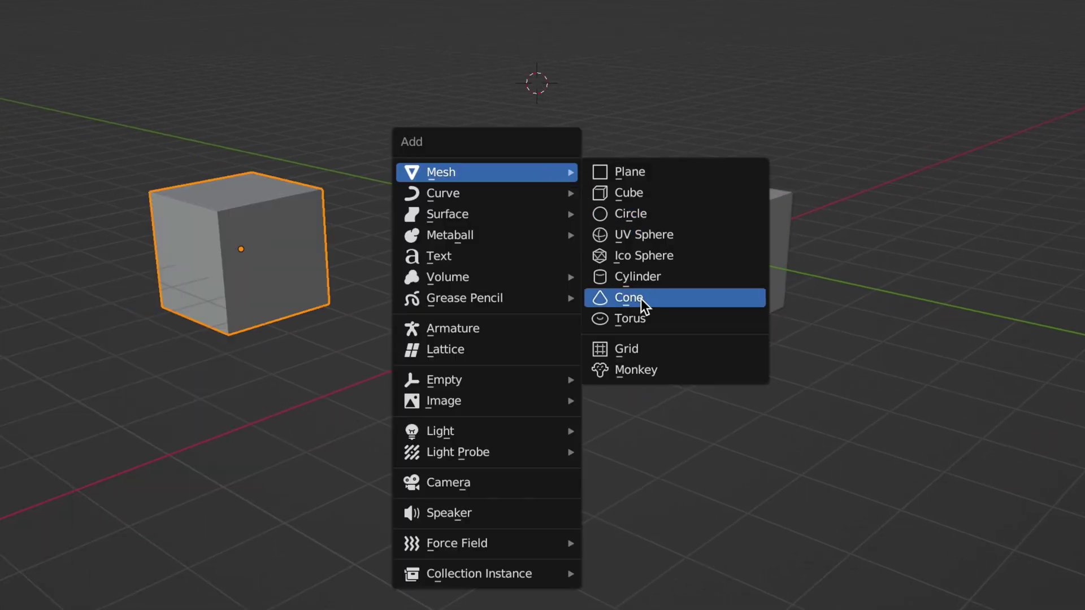
{"action": "left_click", "coordinate": [635, 370]}
Place the 3D cursor on an empty part of the grid away from the cubes and monkey and add an ico sphere there
{"action": "right_click", "coordinate": [522, 247], "text": "shift"}
{"action": "middle_click_drag", "start_coordinate": [521, 247], "coordinate": [407, 288]}
{"action": "right_click", "coordinate": [367, 354], "text": "shift"}
{"action": "key", "text": "shift+a"}
{"action": "mouse_move", "coordinate": [332, 434]}
{"action": "left_click", "coordinate": [426, 515]}
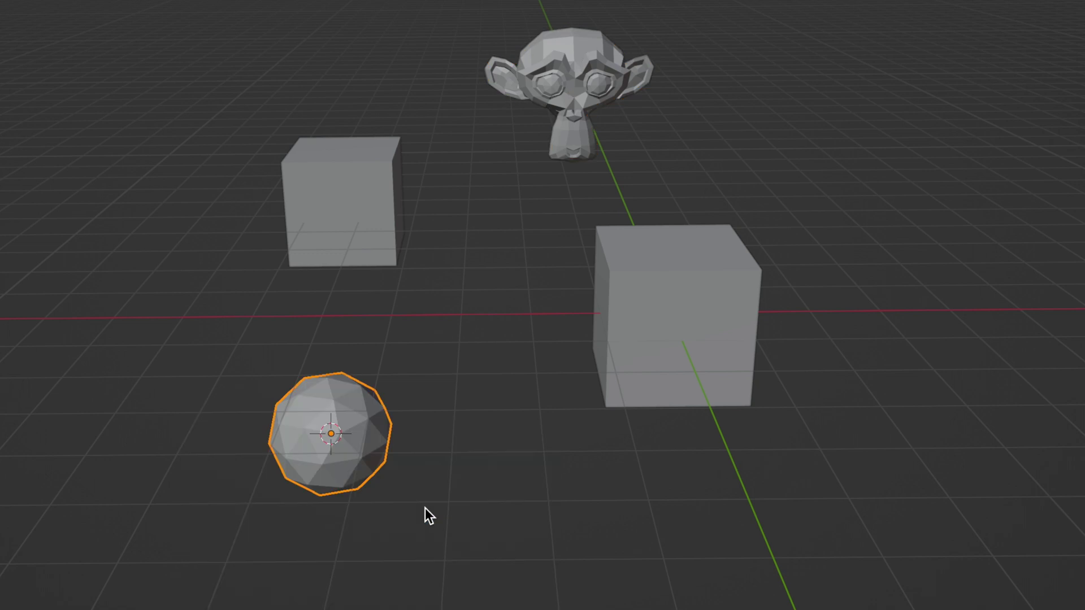
{"action": "middle_click_drag", "start_coordinate": [426, 514], "coordinate": [428, 514]}
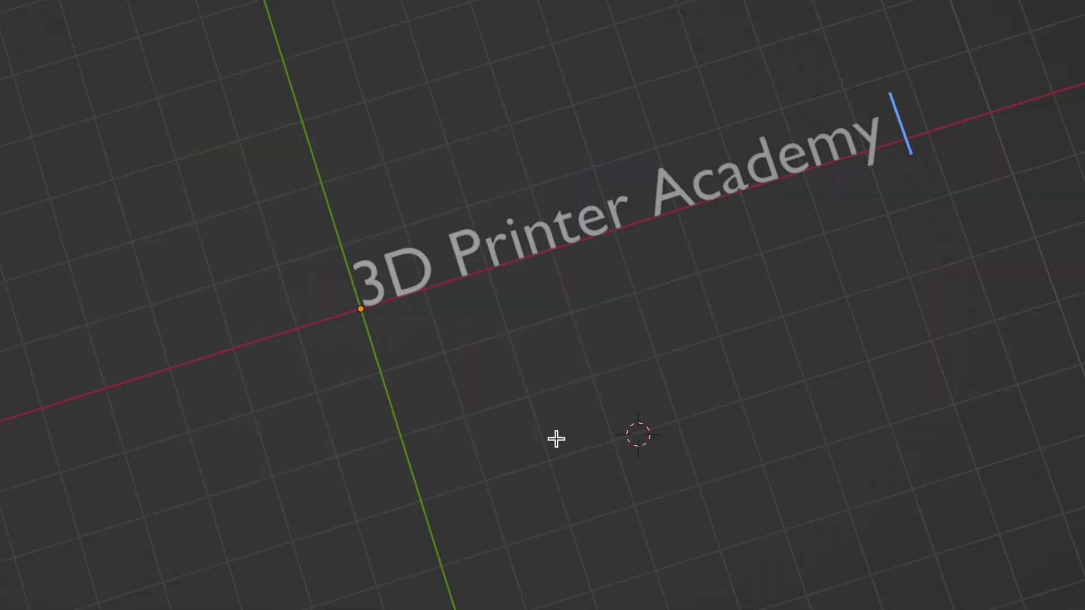
Place the 3D cursor at several points around the 3D Printer Academy text, and snap it back to the world origin
{"action": "right_click", "coordinate": [378, 457], "text": "shift"}
{"action": "right_click", "coordinate": [381, 364], "text": "shift"}
{"action": "right_click_drag", "start_coordinate": [548, 293], "coordinate": [566, 436], "text": "shift"}
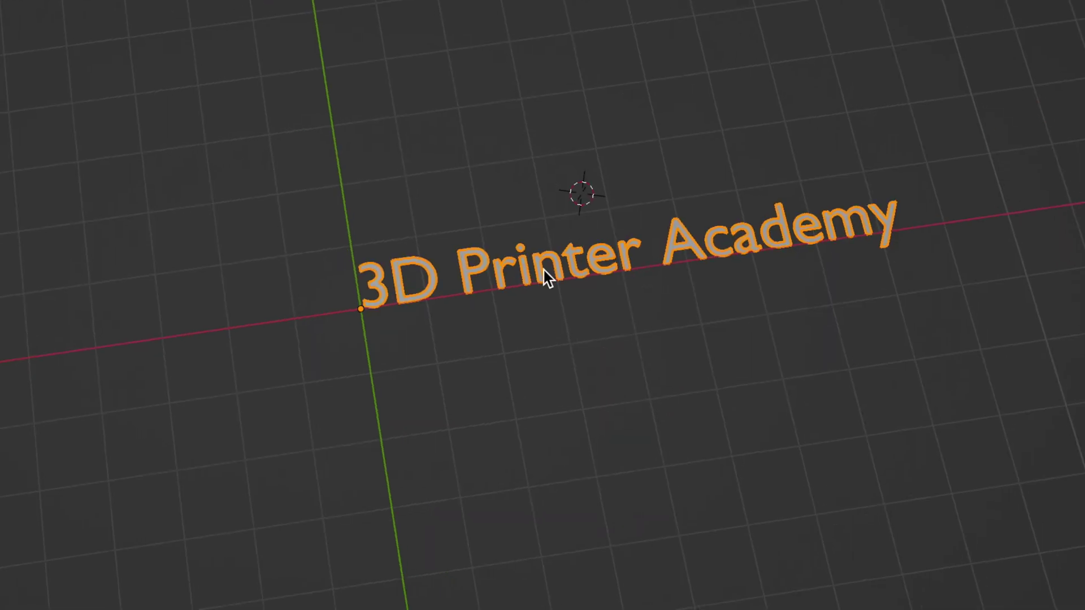
{"action": "left_click", "coordinate": [537, 181]}
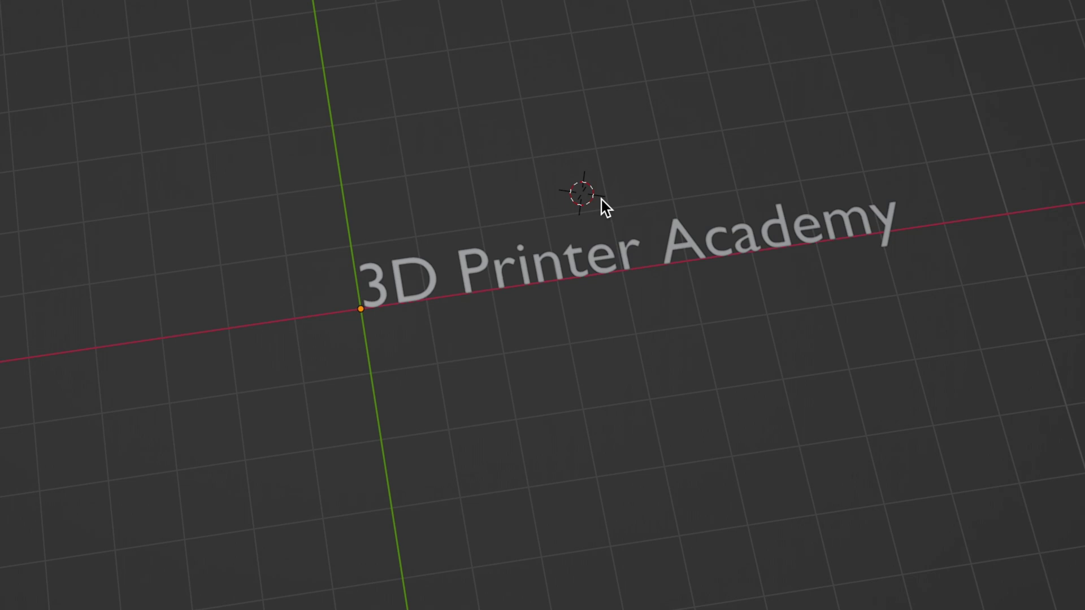
{"action": "key", "text": "shift+s"}
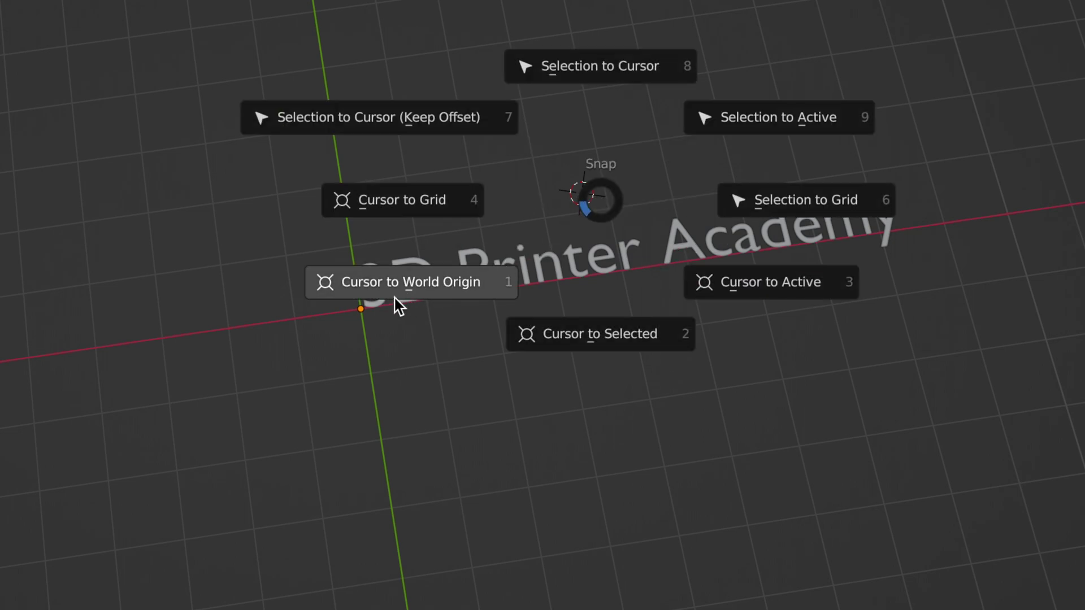
{"action": "left_click", "coordinate": [439, 296]}
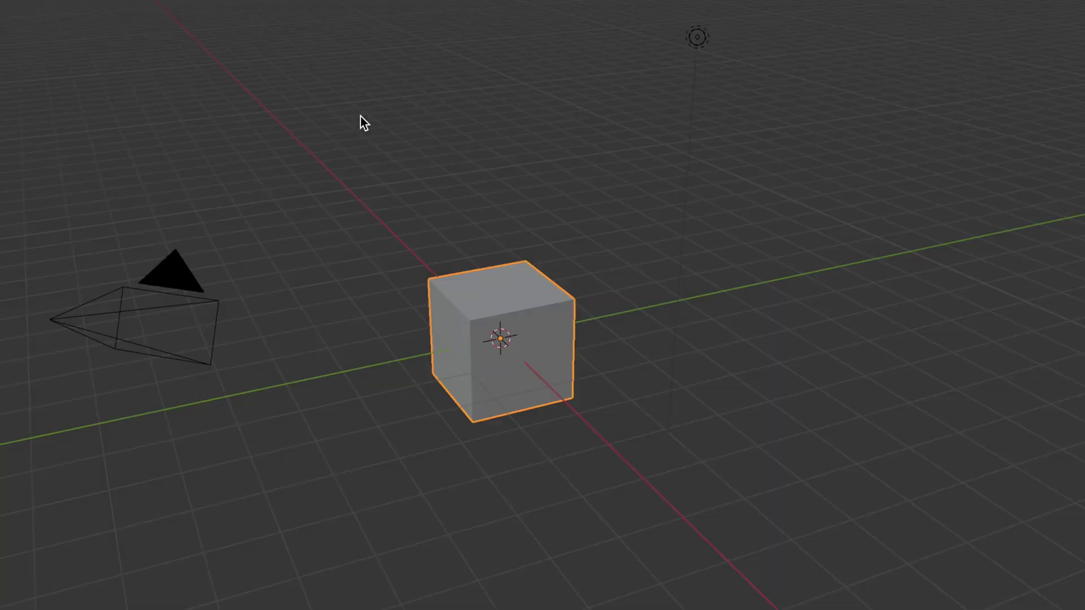
Examine how the view orbits around the default scene with nothing selected and with the light selected
{"action": "left_click", "coordinate": [363, 209]}
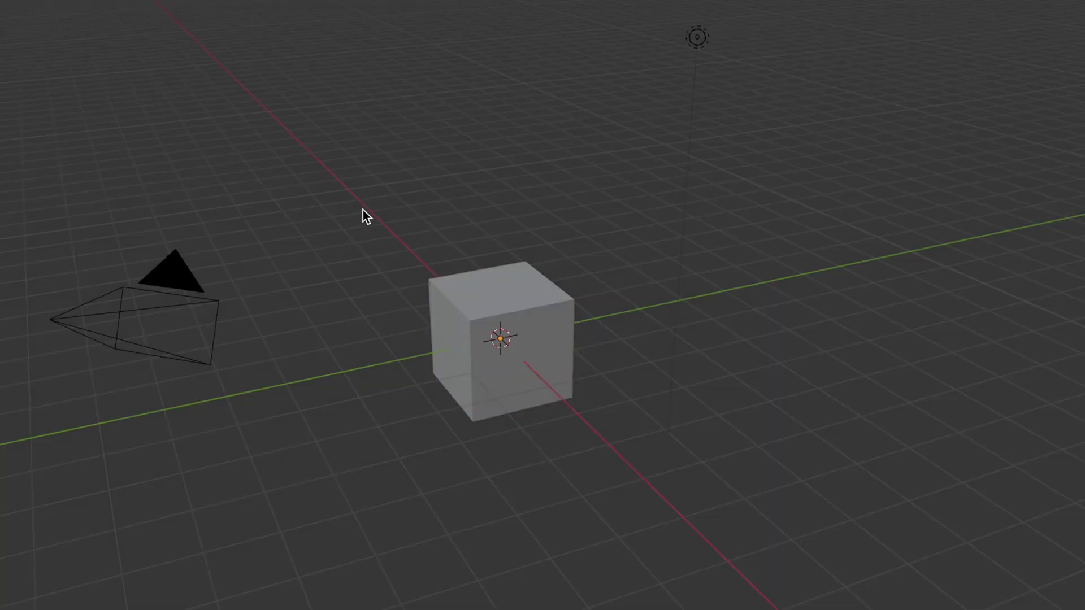
{"action": "scroll", "coordinate": [362, 209], "scroll_direction": "right", "scroll_amount": 5}
{"action": "scroll", "coordinate": [363, 209], "scroll_direction": "left", "scroll_amount": 5}
{"action": "scroll", "coordinate": [363, 209], "scroll_direction": "up", "scroll_amount": 4}
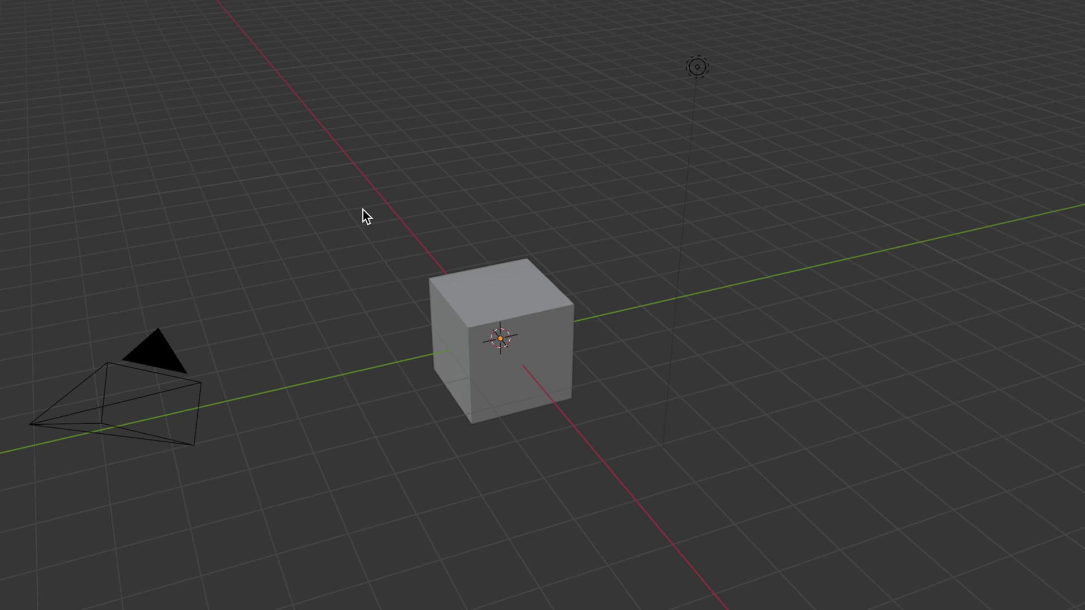
{"action": "scroll", "coordinate": [781, 249], "scroll_direction": "right", "scroll_amount": 5}
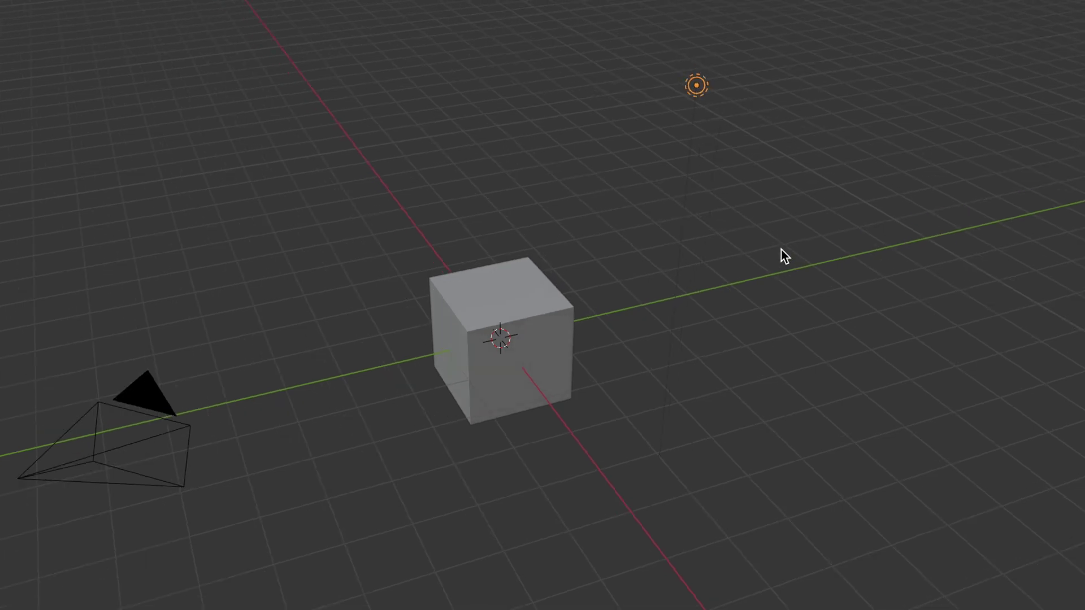
{"action": "scroll", "coordinate": [781, 249], "scroll_direction": "left", "scroll_amount": 3}
{"action": "scroll", "coordinate": [781, 249], "scroll_direction": "left", "scroll_amount": 5}
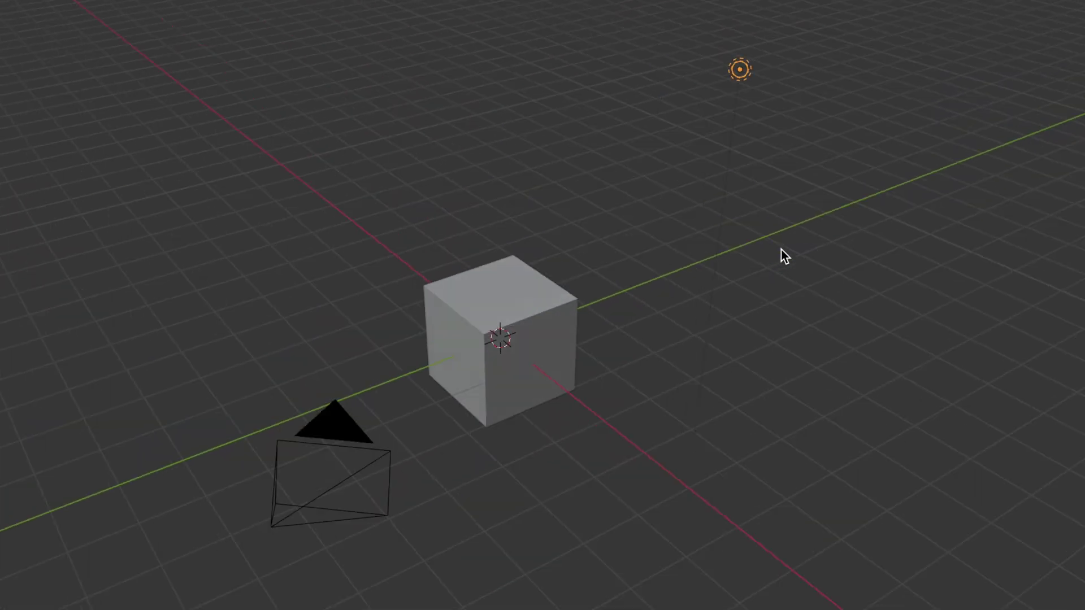
{"action": "scroll", "coordinate": [781, 249], "scroll_direction": "down", "scroll_amount": 2}
{"action": "scroll", "coordinate": [781, 249], "scroll_direction": "right", "scroll_amount": 4}
{"action": "scroll", "coordinate": [781, 249], "scroll_direction": "left", "scroll_amount": 3}
{"action": "key", "text": "KP_8"}
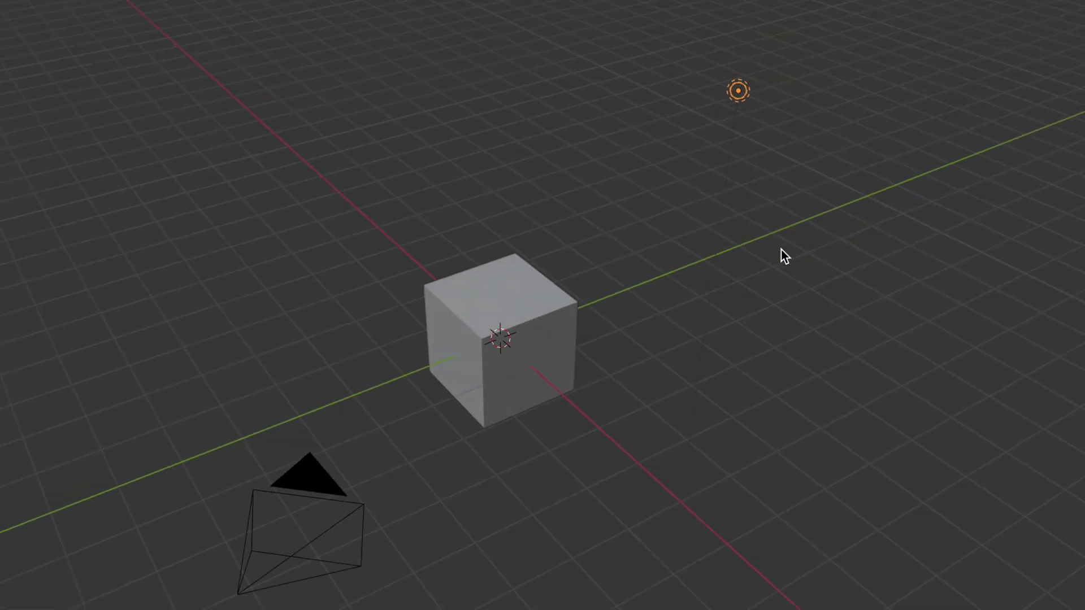
Enable Orbit Around Selection and Depth in the navigation preferences and save the preferences
{"action": "left_click", "coordinate": [88, 13]}
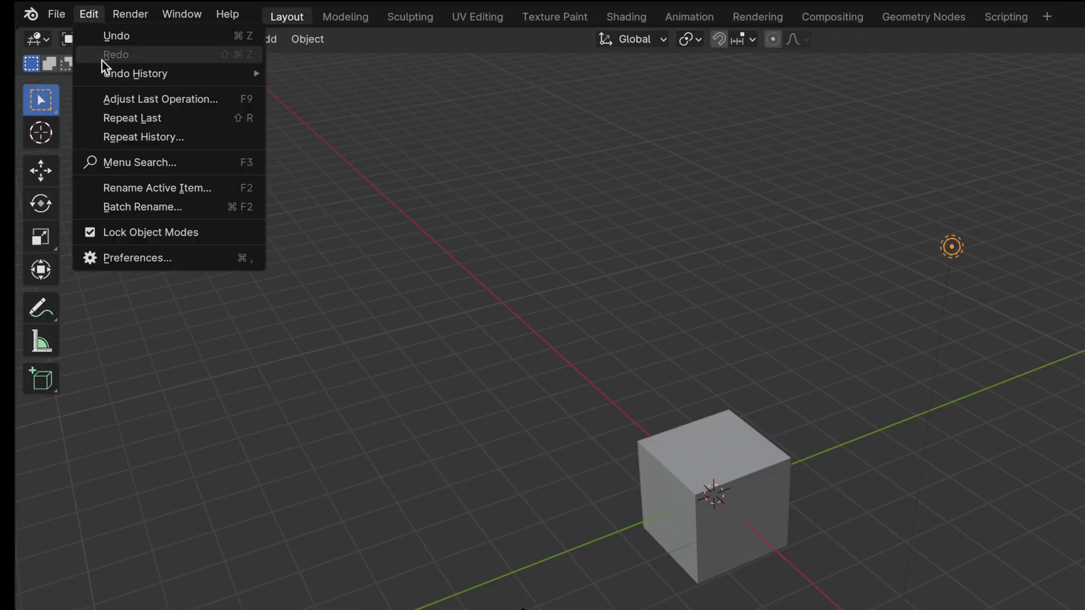
{"action": "left_click", "coordinate": [136, 257]}
{"action": "left_click", "coordinate": [252, 303]}
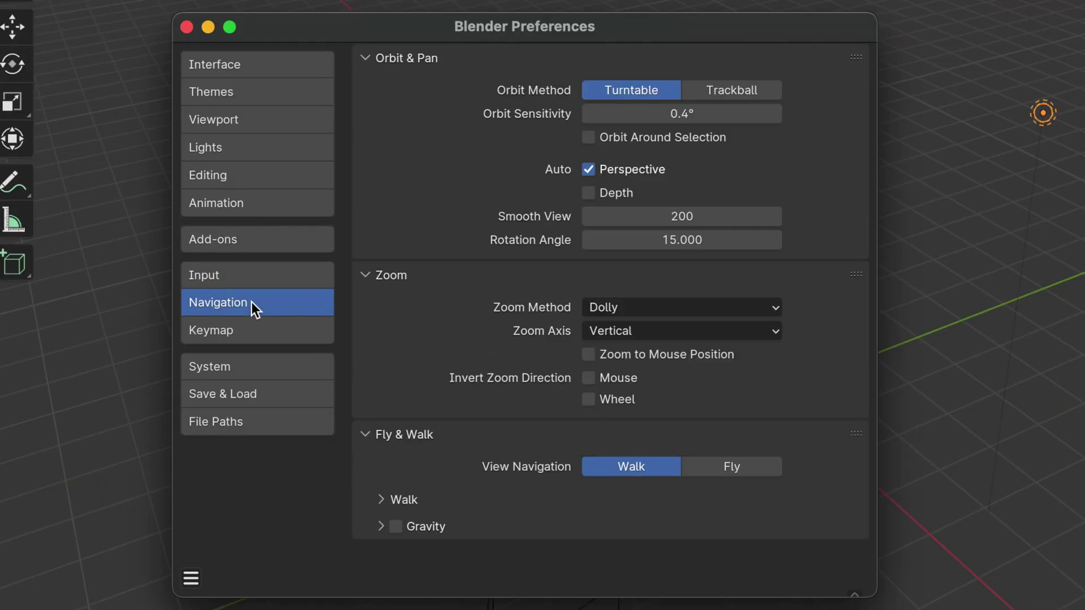
{"action": "left_click", "coordinate": [589, 138]}
{"action": "left_click", "coordinate": [191, 578]}
{"action": "left_click", "coordinate": [235, 516]}
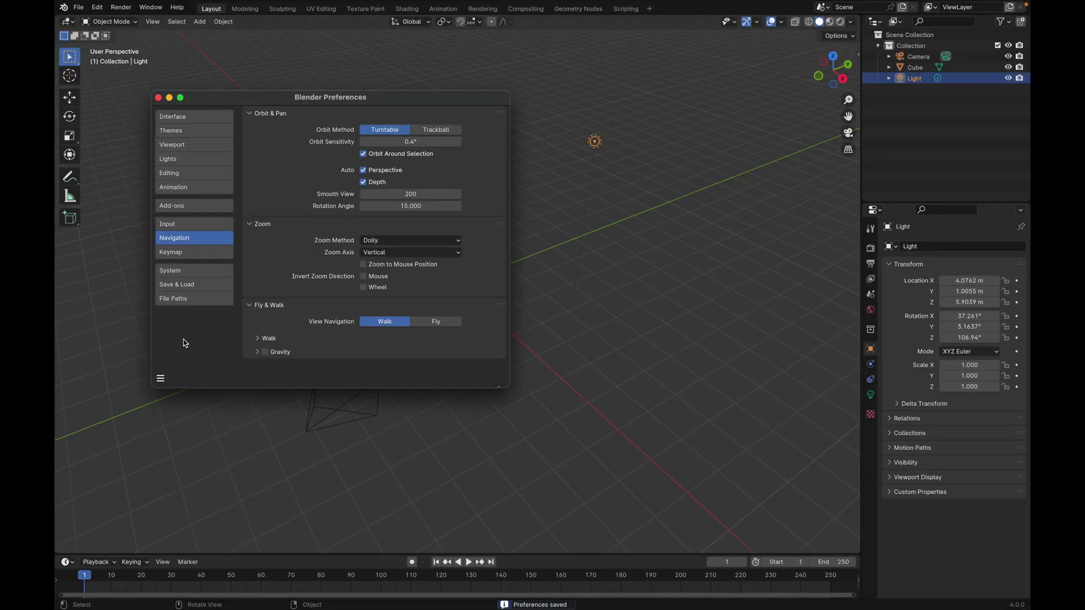
{"action": "left_click", "coordinate": [159, 98]}
Check orbiting around the selected light, the camera and the cube in turn, and zooming on the cube
{"action": "scroll", "coordinate": [580, 155], "scroll_direction": "right", "scroll_amount": 6}
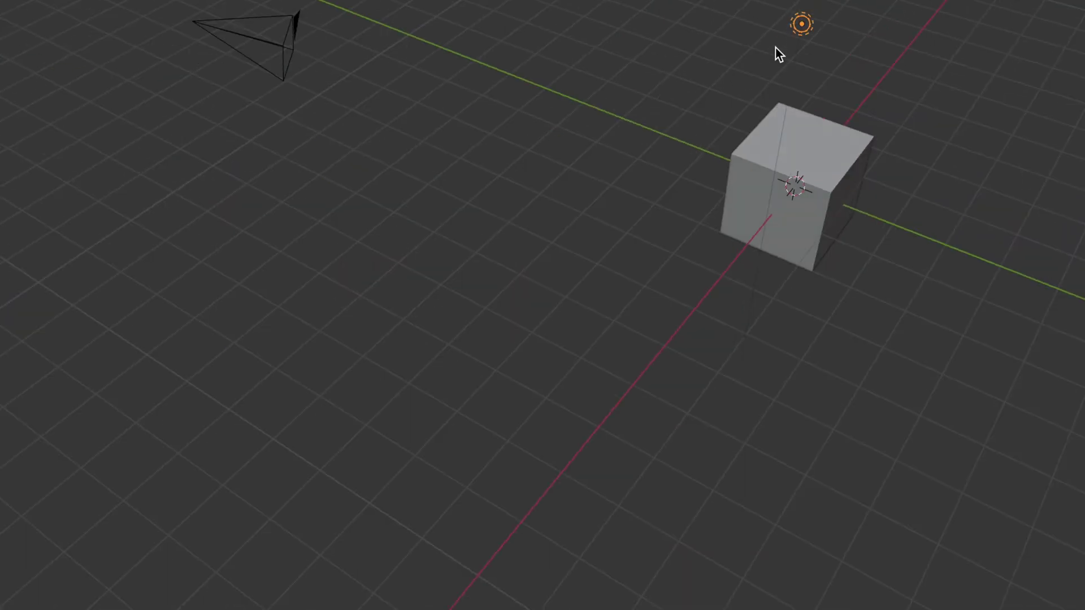
{"action": "scroll", "coordinate": [579, 155], "scroll_direction": "left", "scroll_amount": 6}
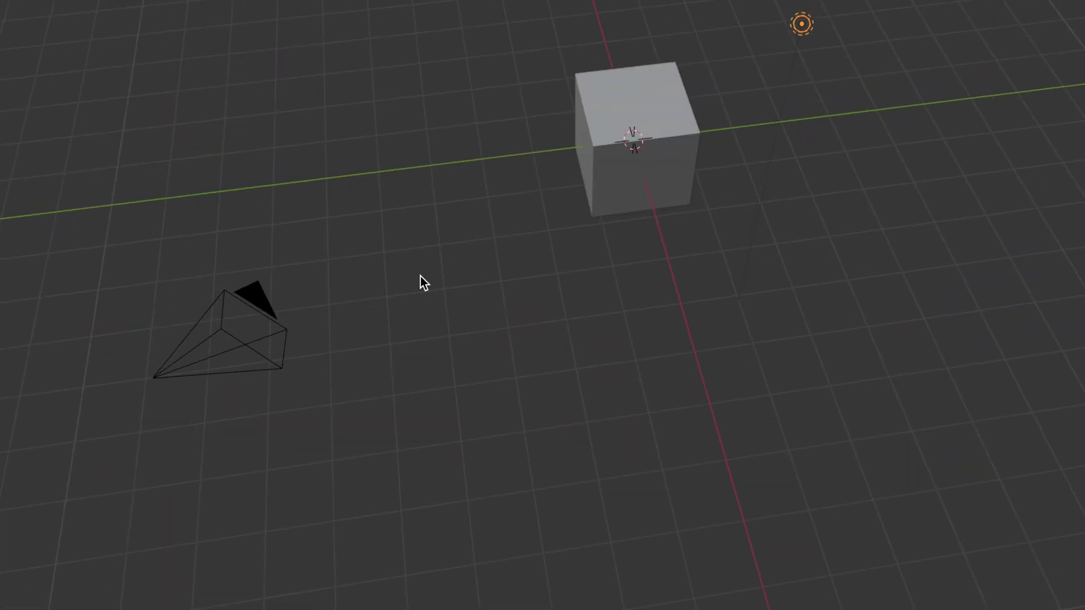
{"action": "left_click", "coordinate": [262, 342]}
{"action": "scroll", "coordinate": [287, 374], "scroll_direction": "left", "scroll_amount": 8}
{"action": "scroll", "coordinate": [287, 374], "scroll_direction": "right", "scroll_amount": 5}
{"action": "middle_click_drag", "start_coordinate": [287, 374], "coordinate": [471, 296]}
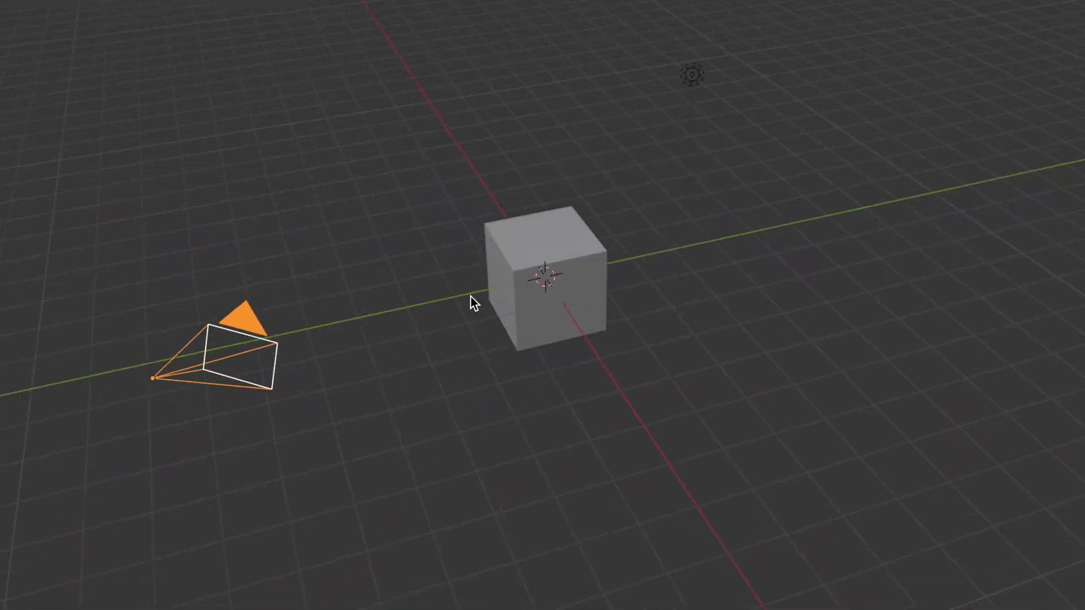
{"action": "left_click", "coordinate": [606, 278]}
{"action": "middle_click_drag", "start_coordinate": [606, 278], "coordinate": [606, 278]}
{"action": "scroll", "coordinate": [631, 259], "scroll_direction": "up", "scroll_amount": 5}
{"action": "scroll", "coordinate": [631, 259], "scroll_direction": "down", "scroll_amount": 10}
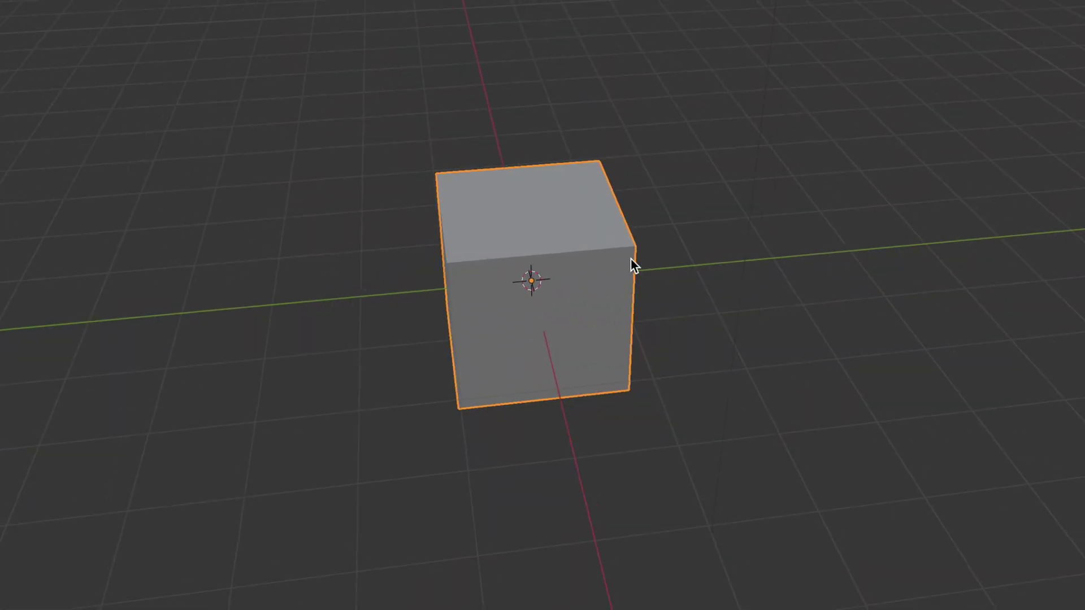